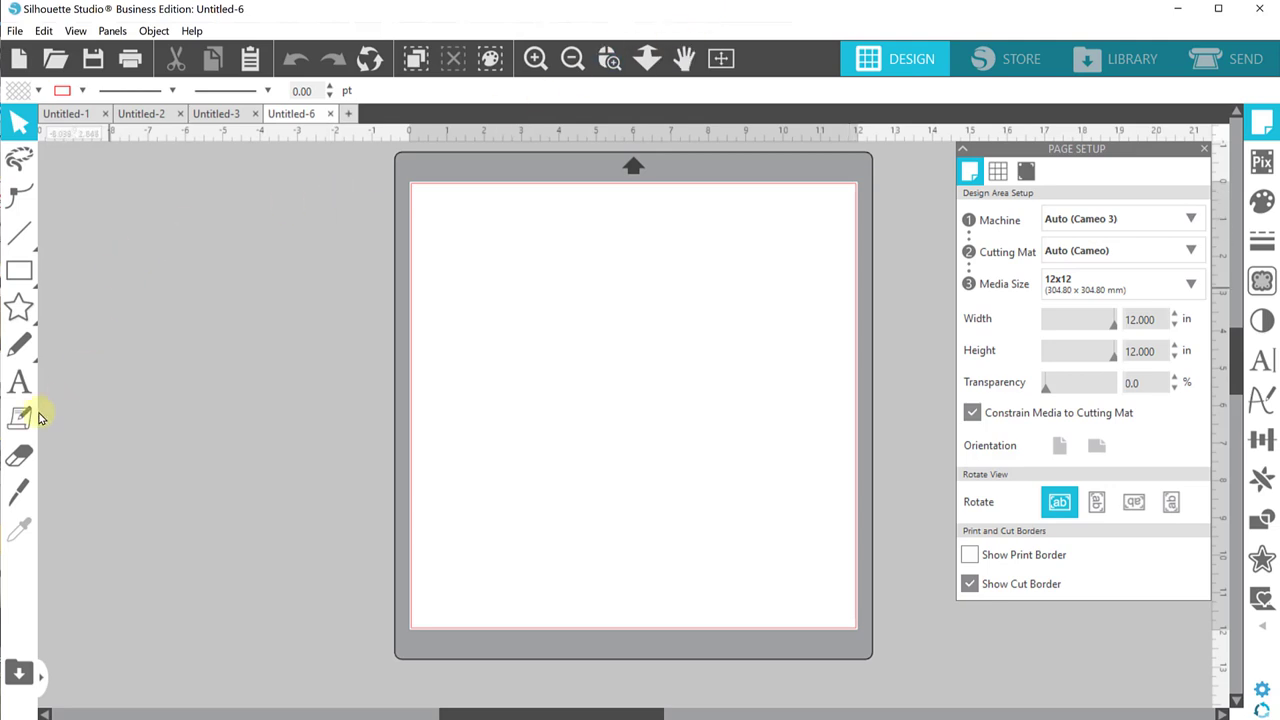
# Step: Type the couple's surname as a new text line, fill it black, and enlarge it to about 6.5 inches near the mat centre
pyautogui.click(19, 381)
pyautogui.click(559, 355)
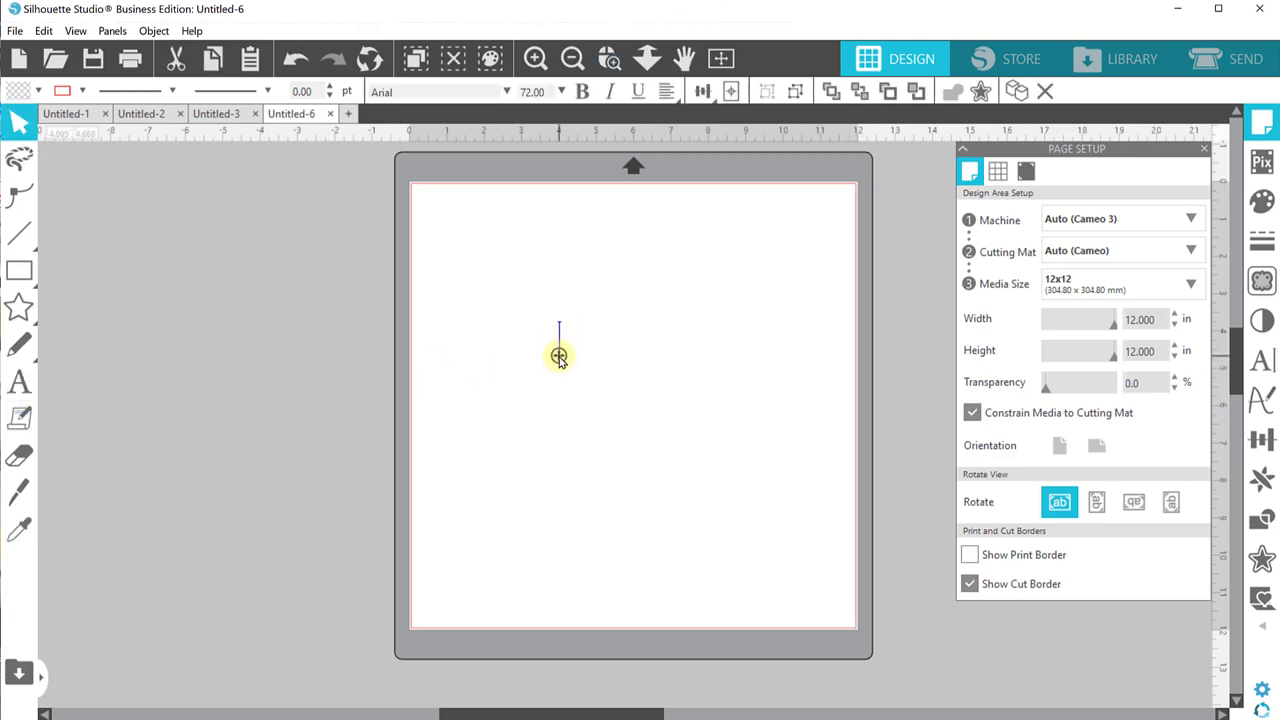
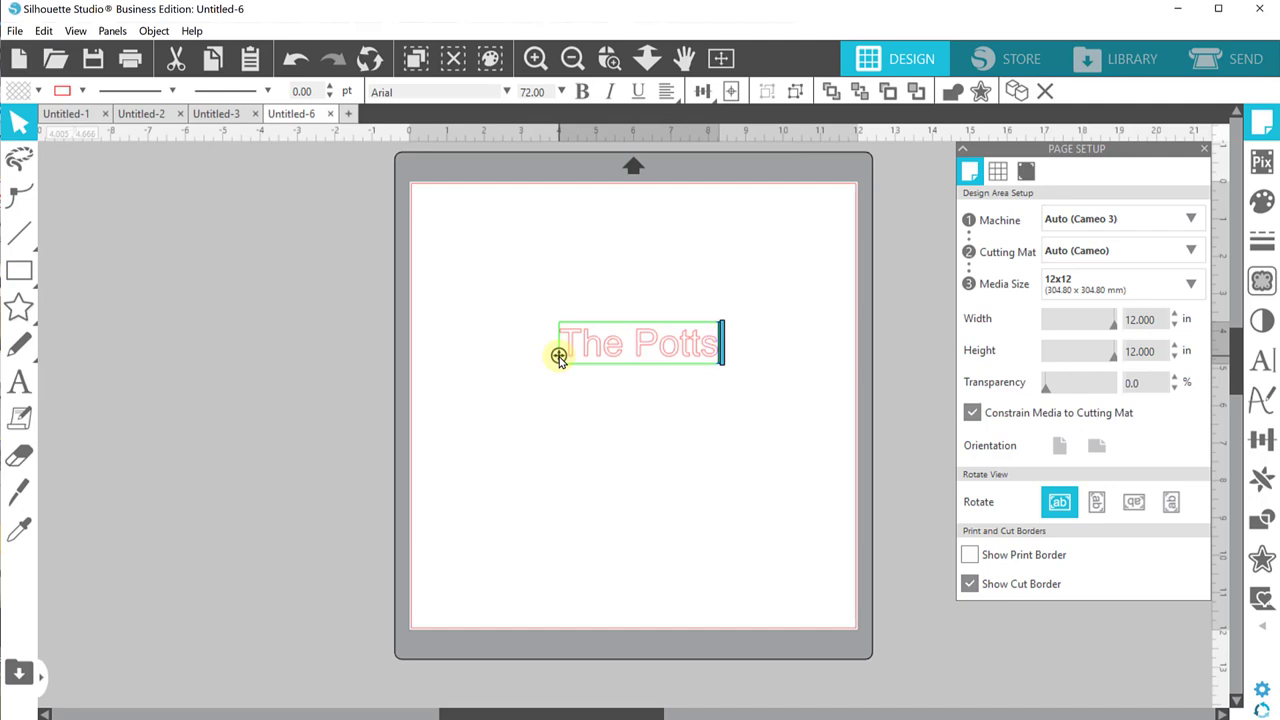
pyautogui.moveTo(557, 289); pyautogui.dragTo(711, 437)
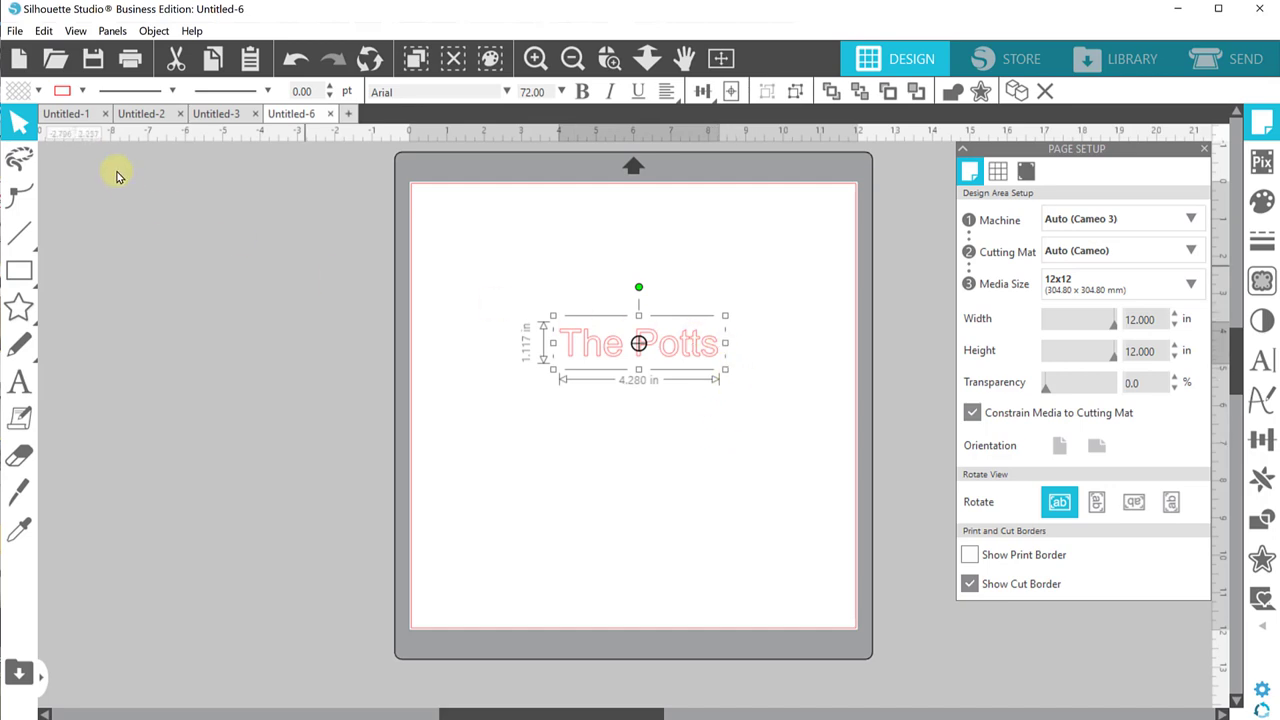
pyautogui.click(38, 92)
pyautogui.click(30, 114)
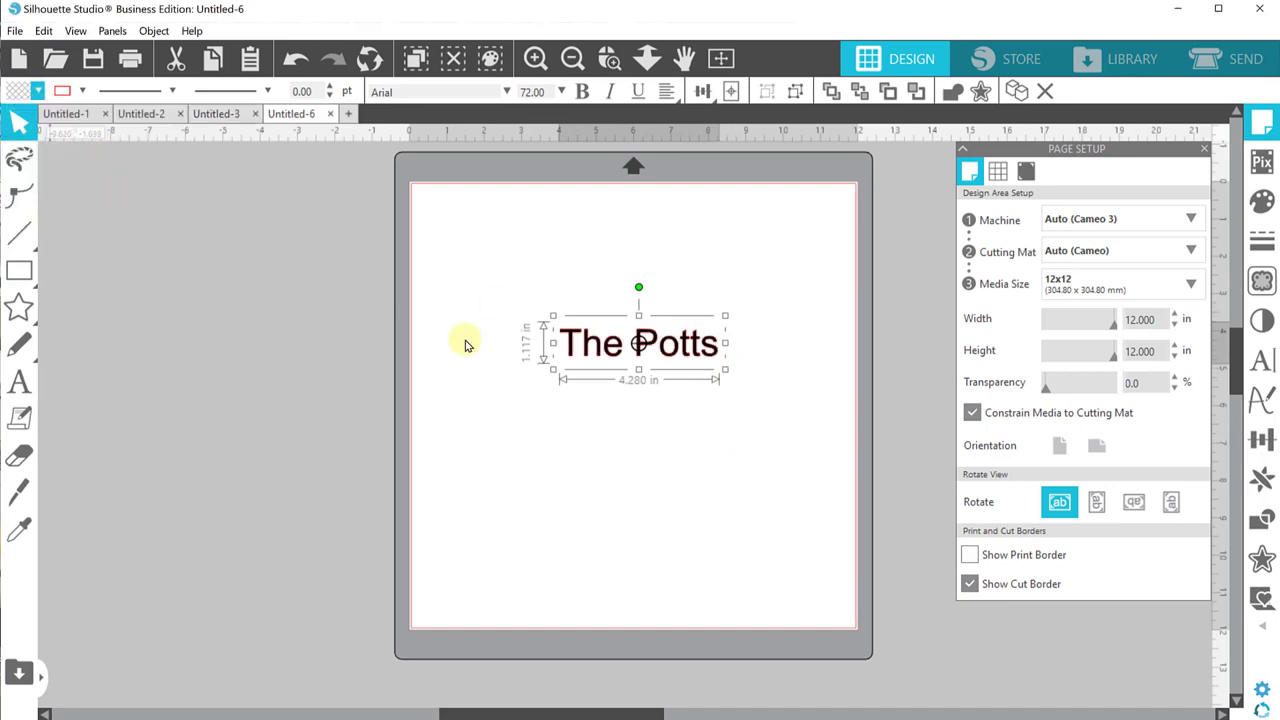
pyautogui.moveTo(552, 370); pyautogui.dragTo(469, 393)
pyautogui.moveTo(540, 368); pyautogui.dragTo(547, 378)
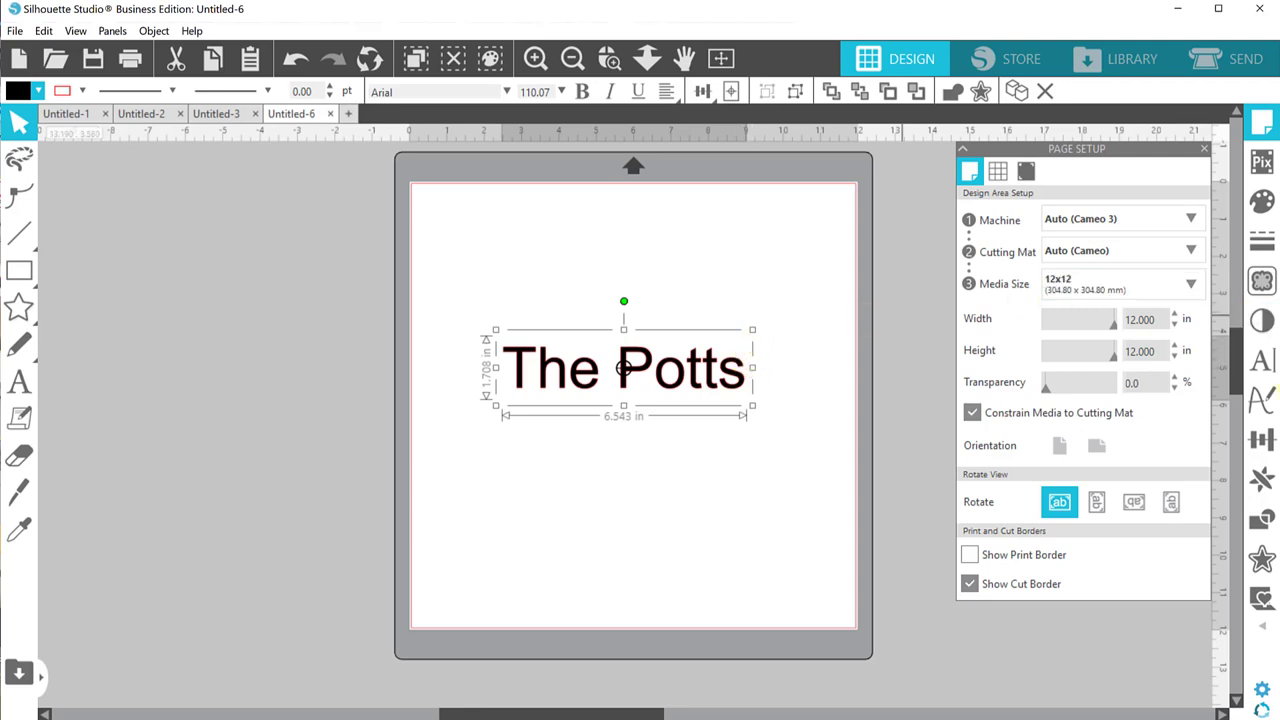
# Step: Set the surname's font to Huh Girls and shift it right and down
pyautogui.click(1264, 362)
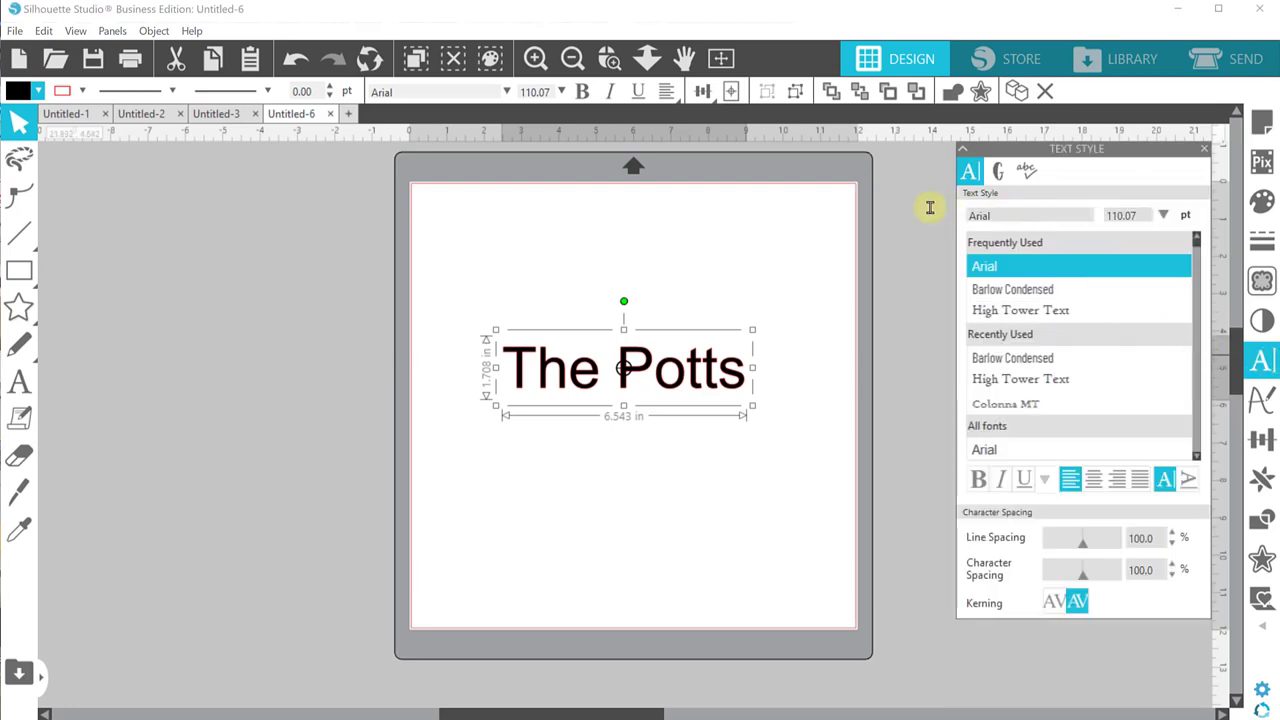
pyautogui.write('hot')
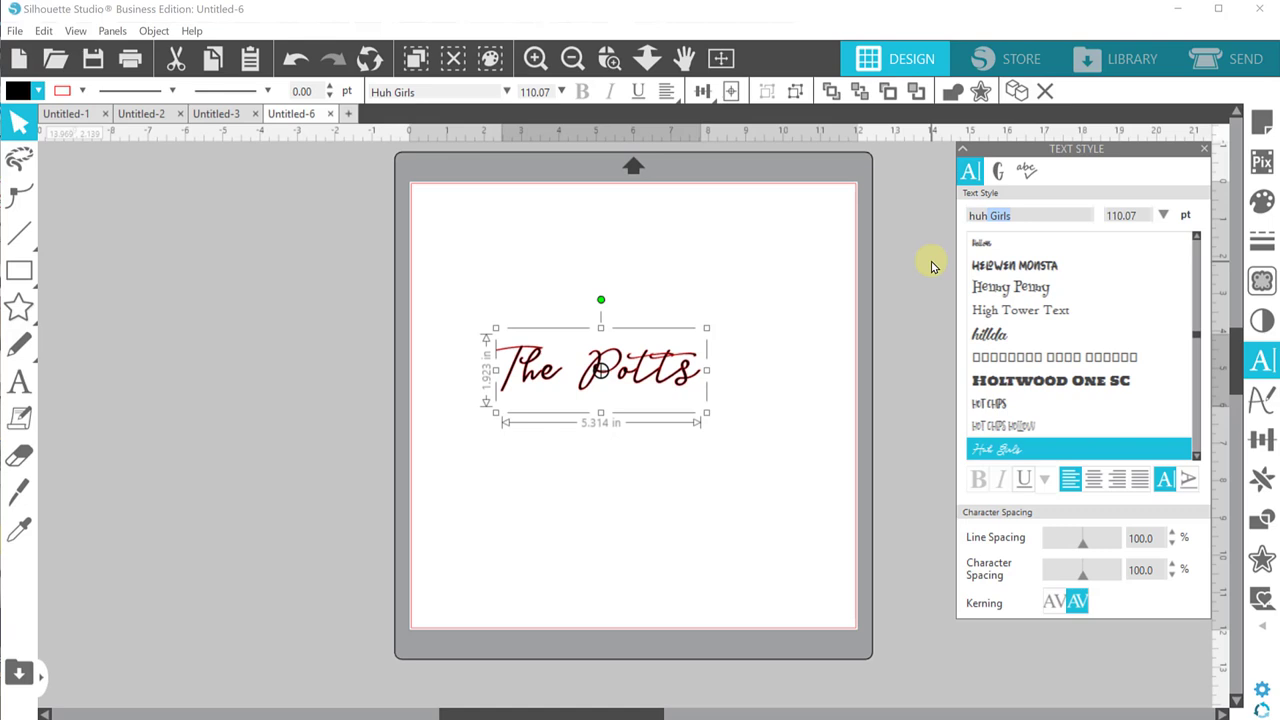
pyautogui.click(826, 374)
pyautogui.moveTo(680, 371); pyautogui.dragTo(681, 400)
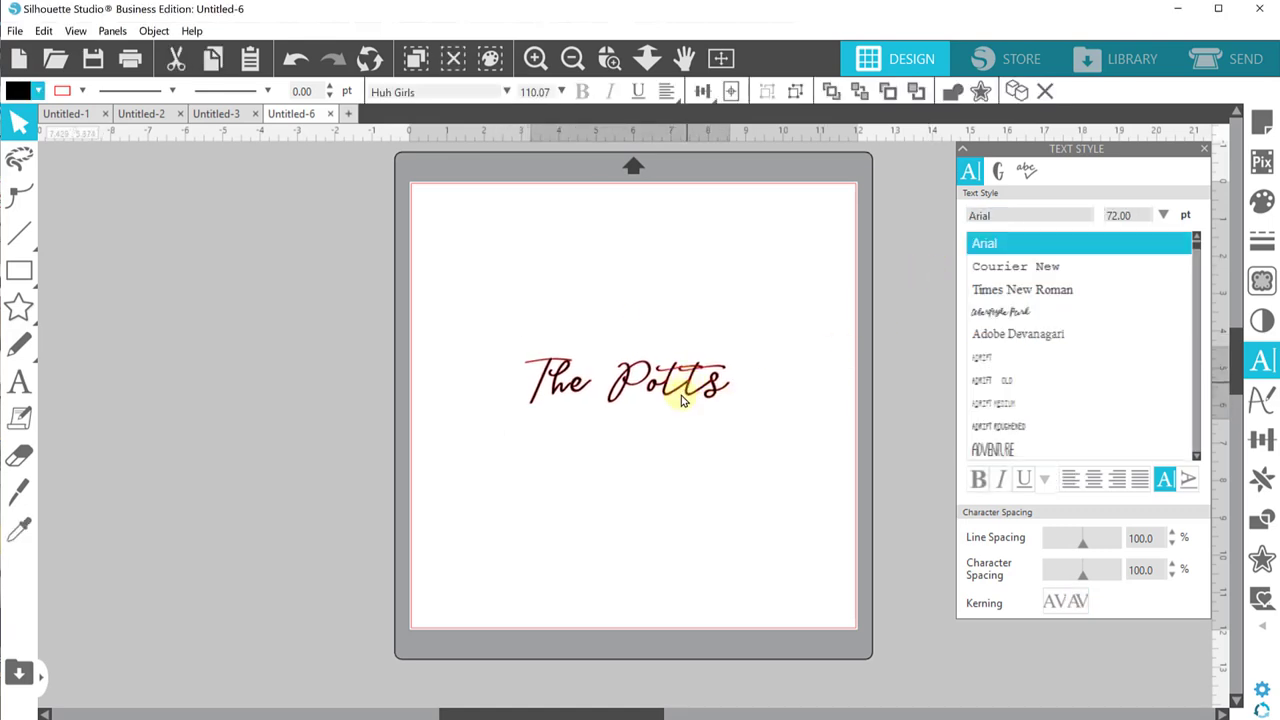
pyautogui.click(660, 283)
pyautogui.click(8, 395)
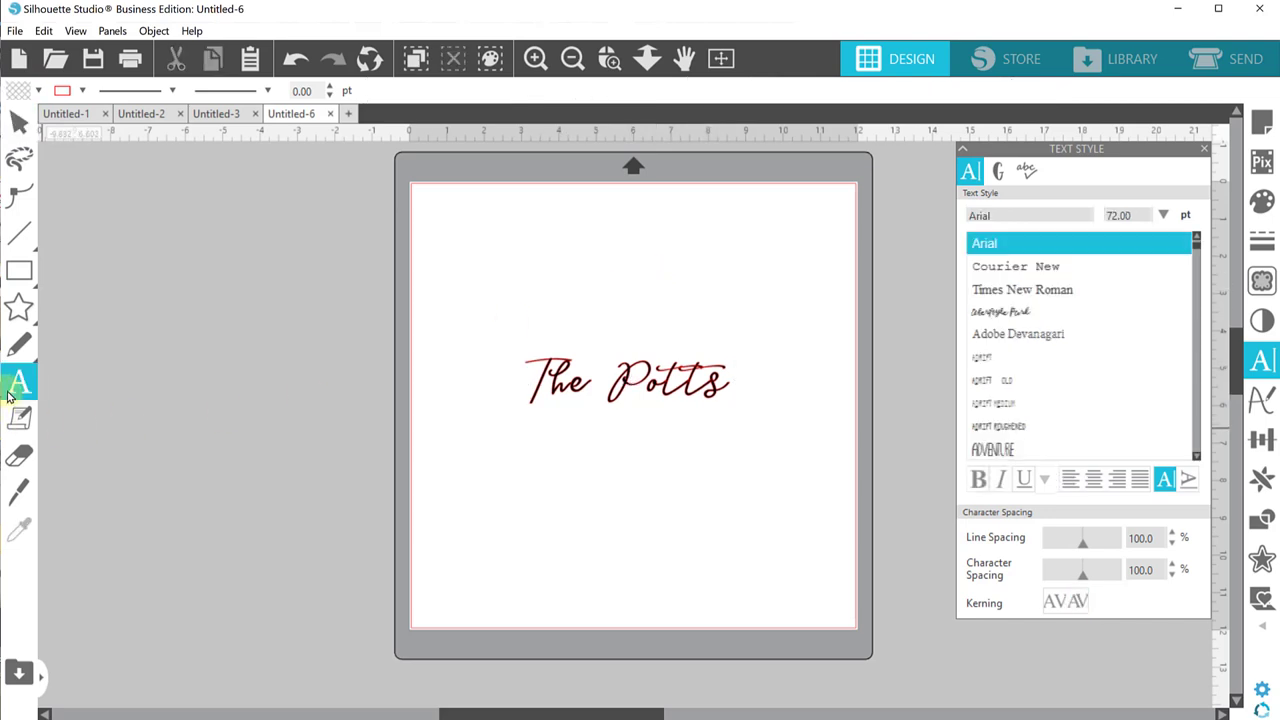
# Step: Add the couple's first names as a text line above the surname in Barlow Condensed
pyautogui.click(565, 287)
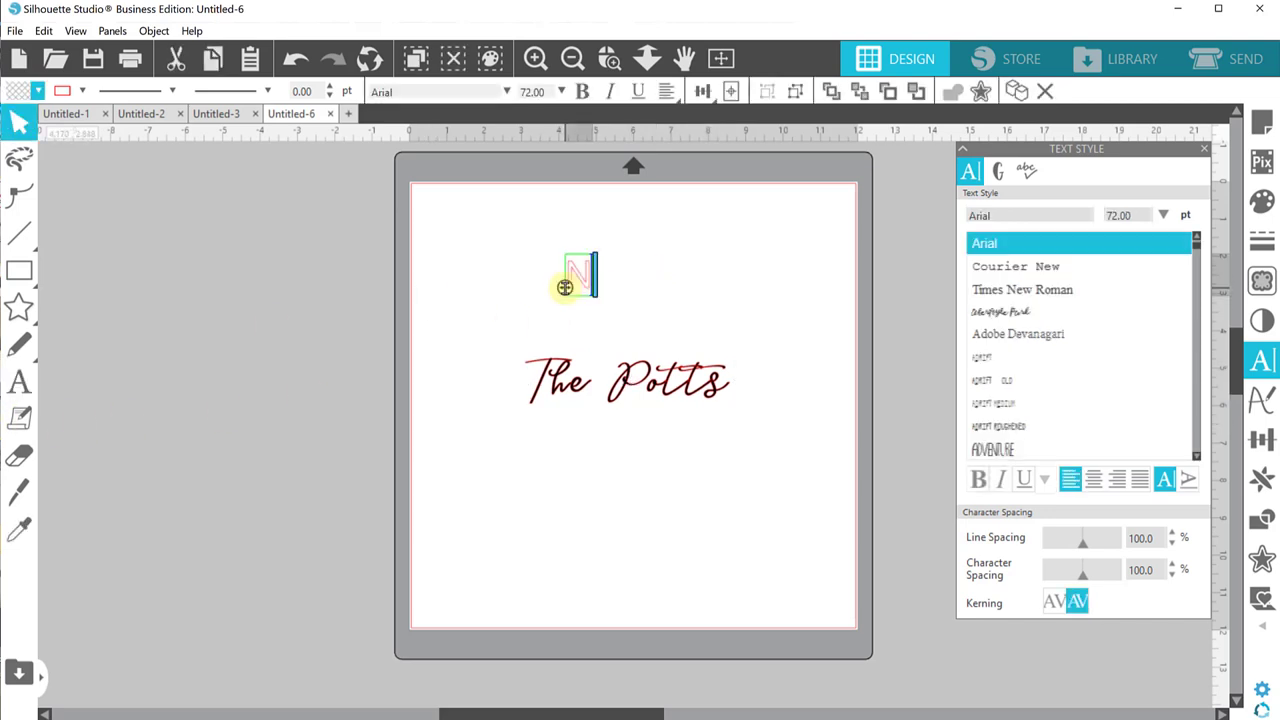
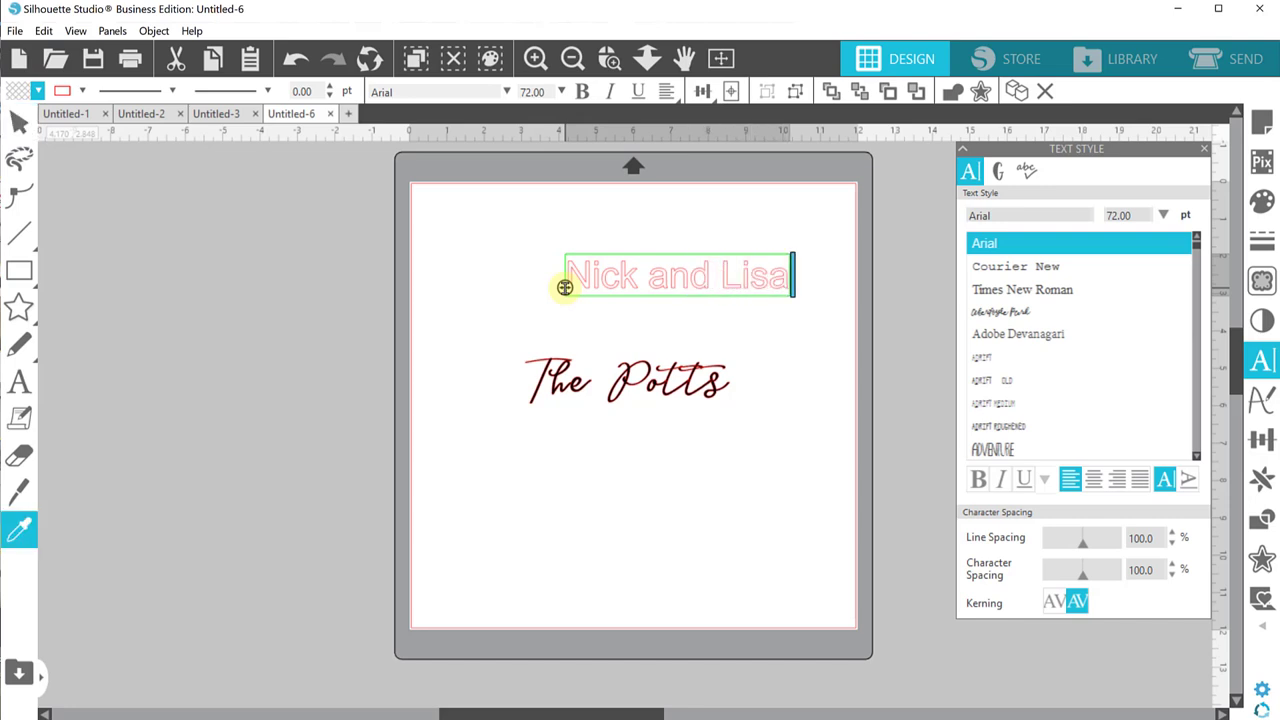
pyautogui.click(700, 220)
pyautogui.moveTo(681, 291); pyautogui.dragTo(634, 317)
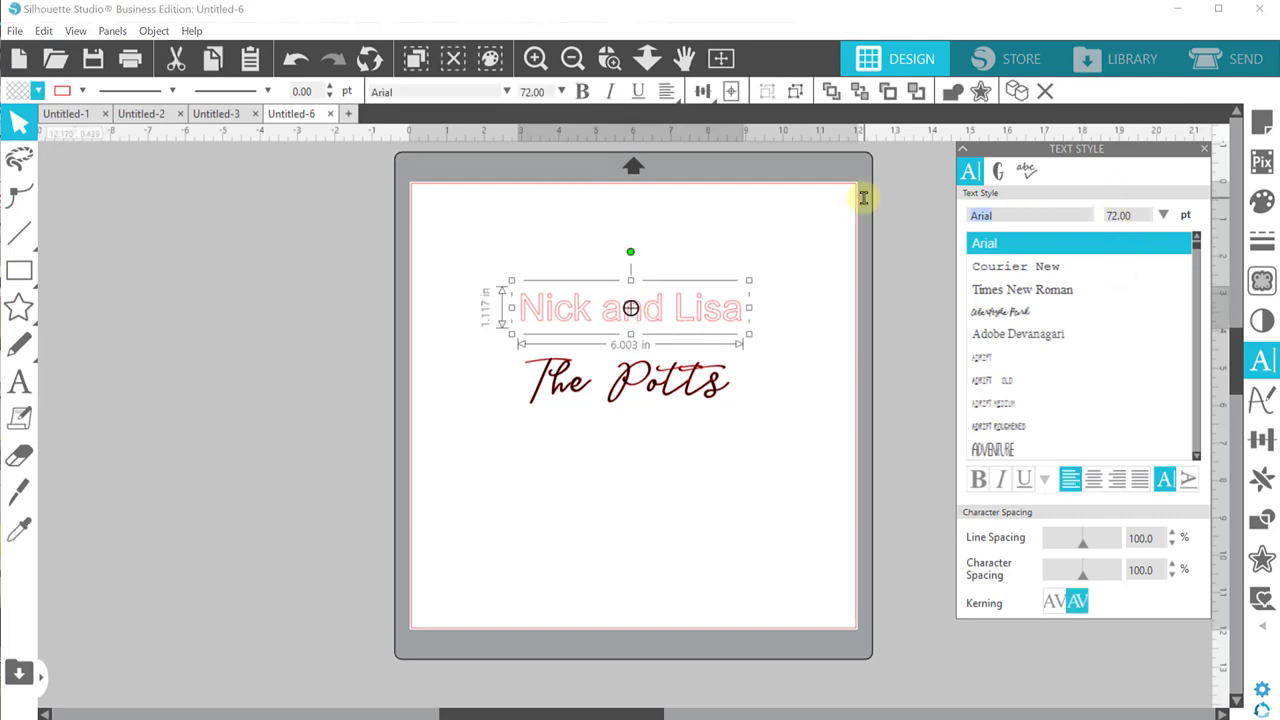
pyautogui.write('barlow Condensed')
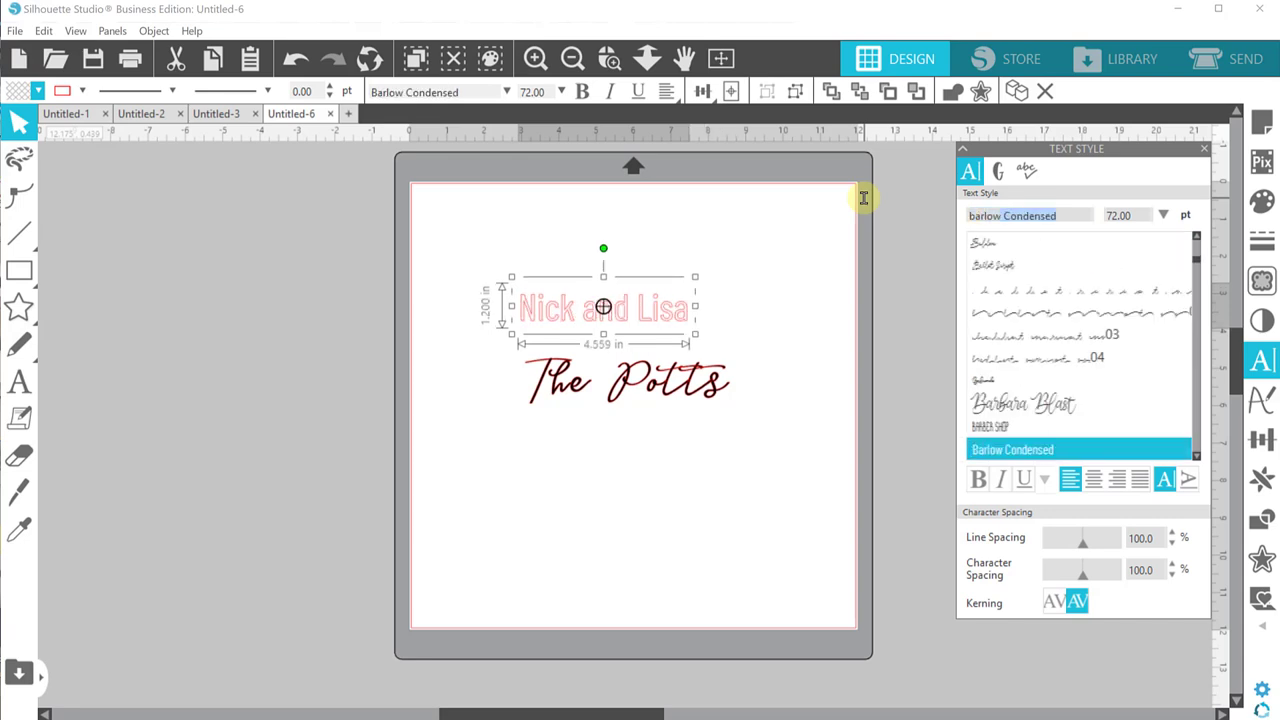
pyautogui.moveTo(654, 320); pyautogui.dragTo(695, 328)
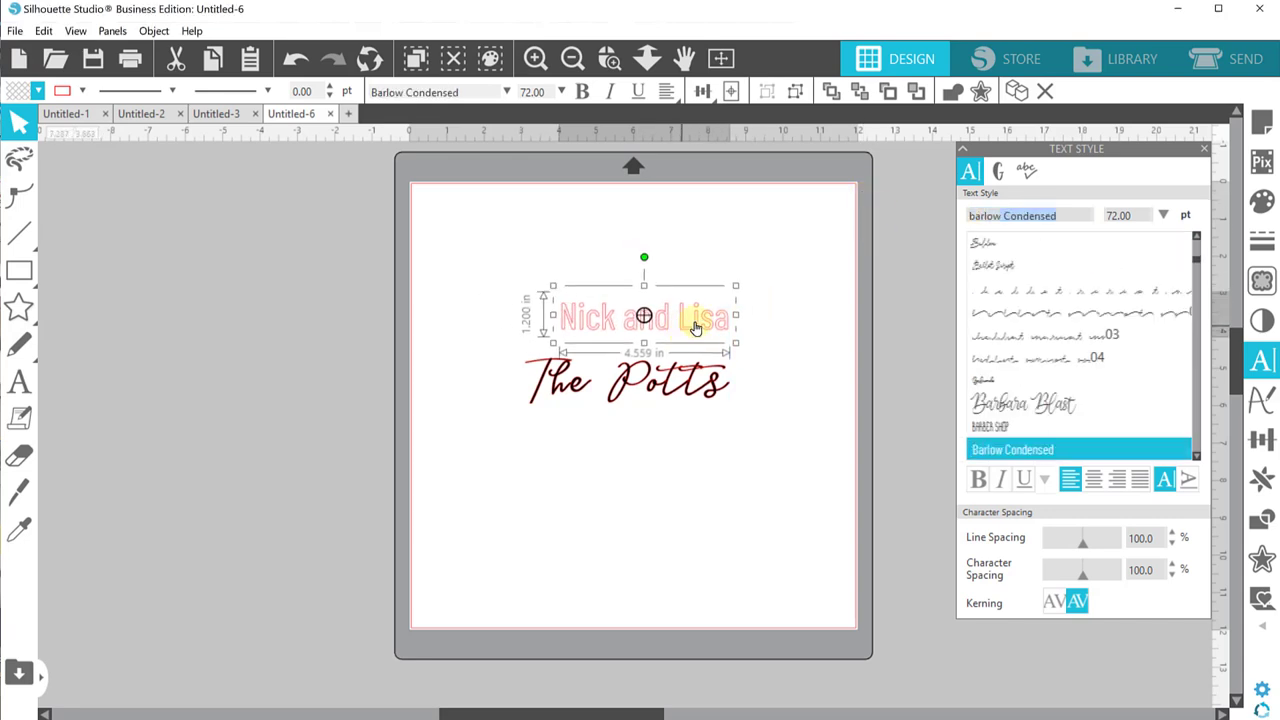
# Step: Retype the first names in capital letters joined by 'AND'
pyautogui.doubleClick(704, 326)
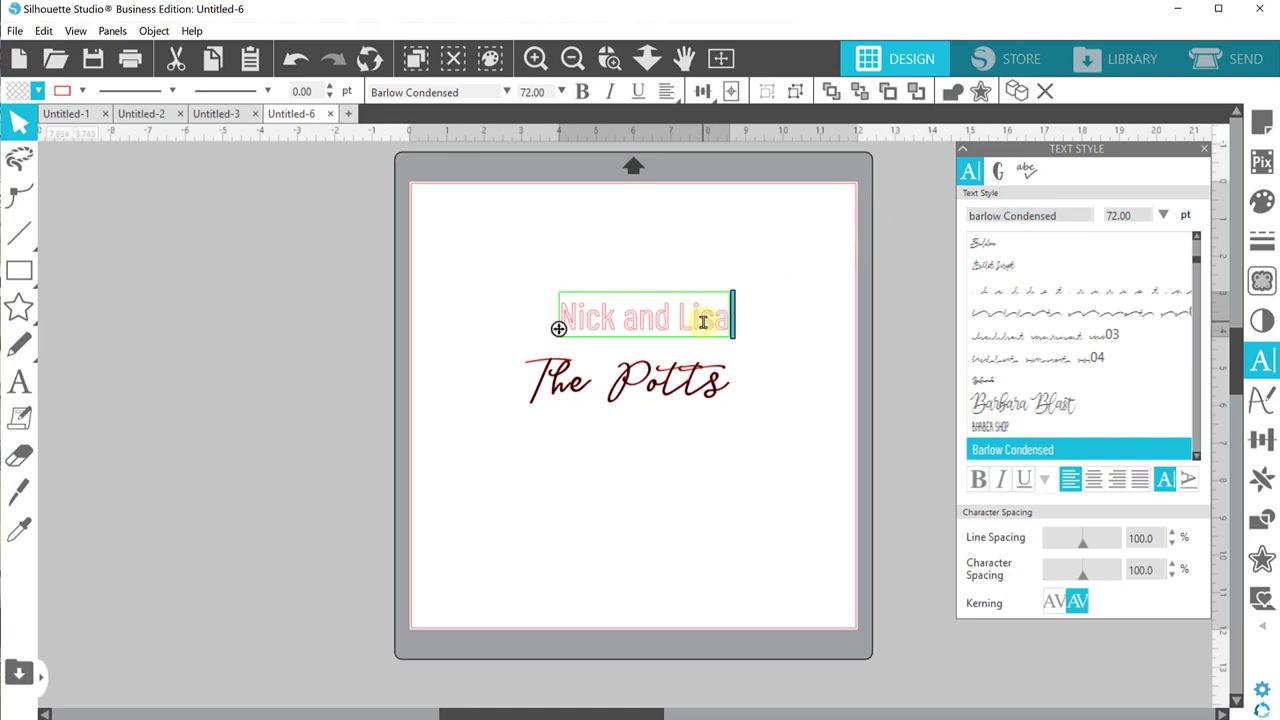
pyautogui.click(703, 321)
pyautogui.hotkey('ctrl', 'a')
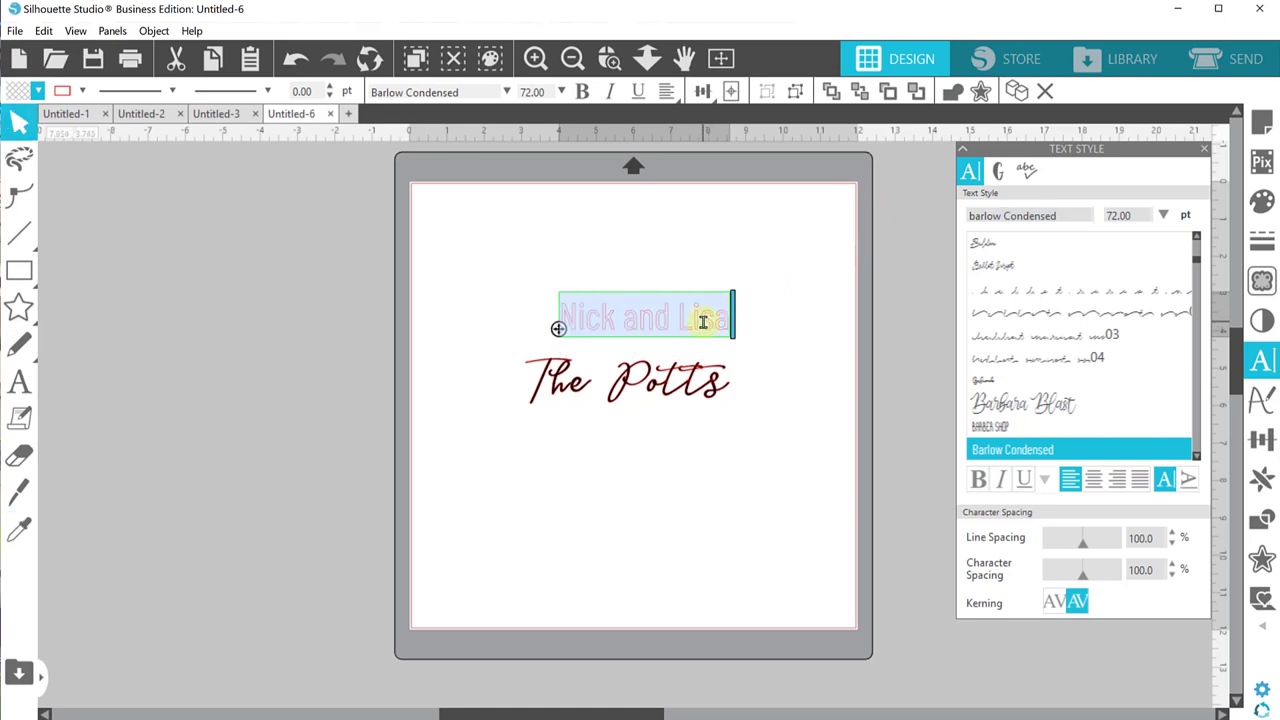
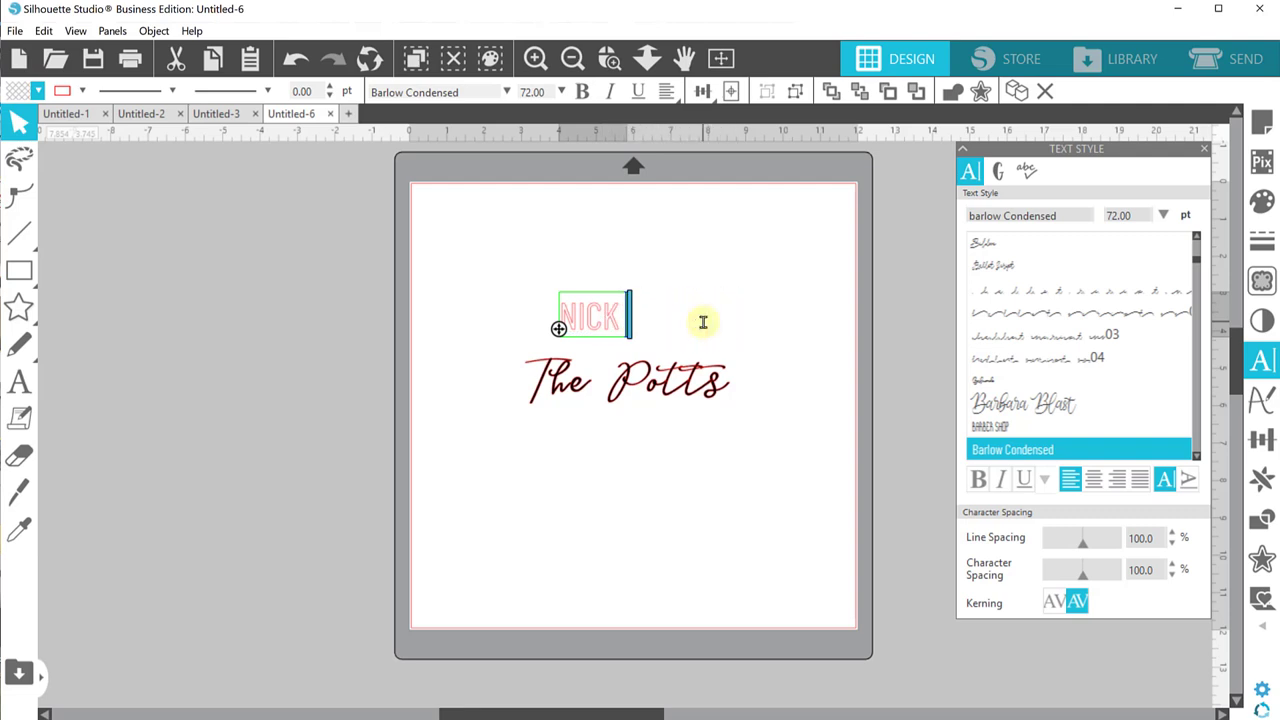
pyautogui.write('& LIS')
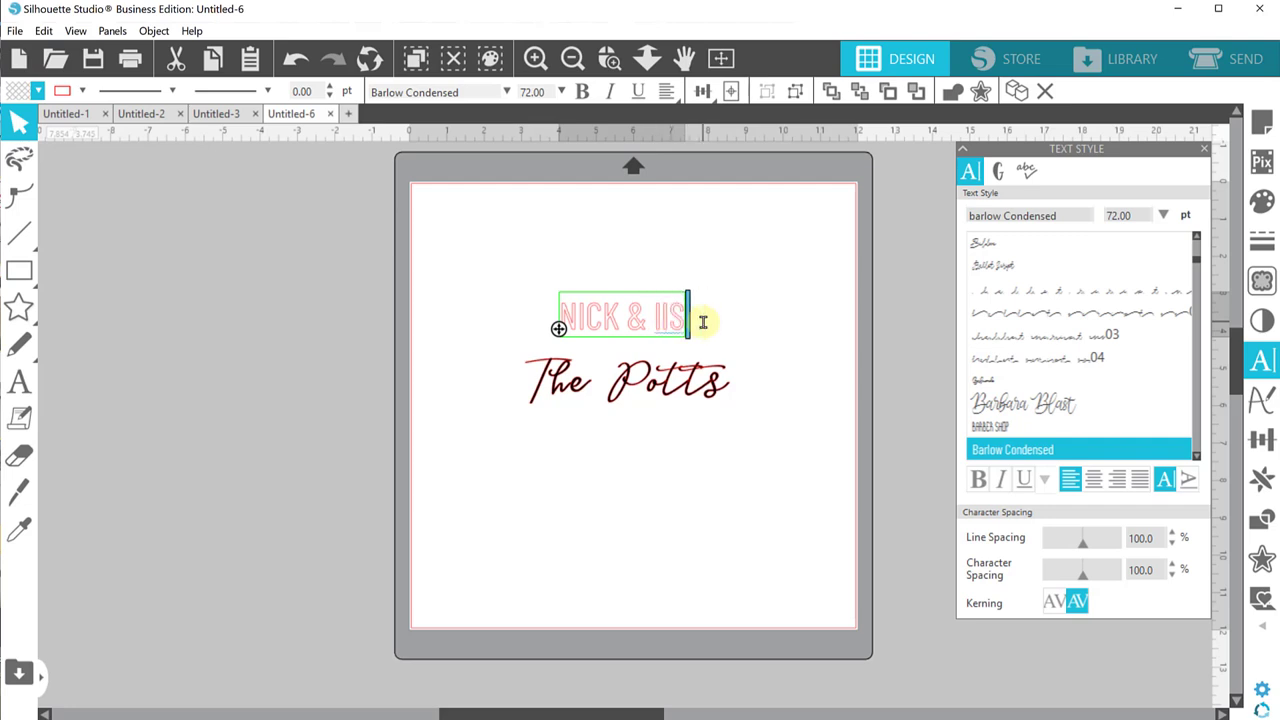
pyautogui.press('BackSpace')
pyautogui.press('BackSpace')
pyautogui.press('BackSpace')
pyautogui.write('LISA')
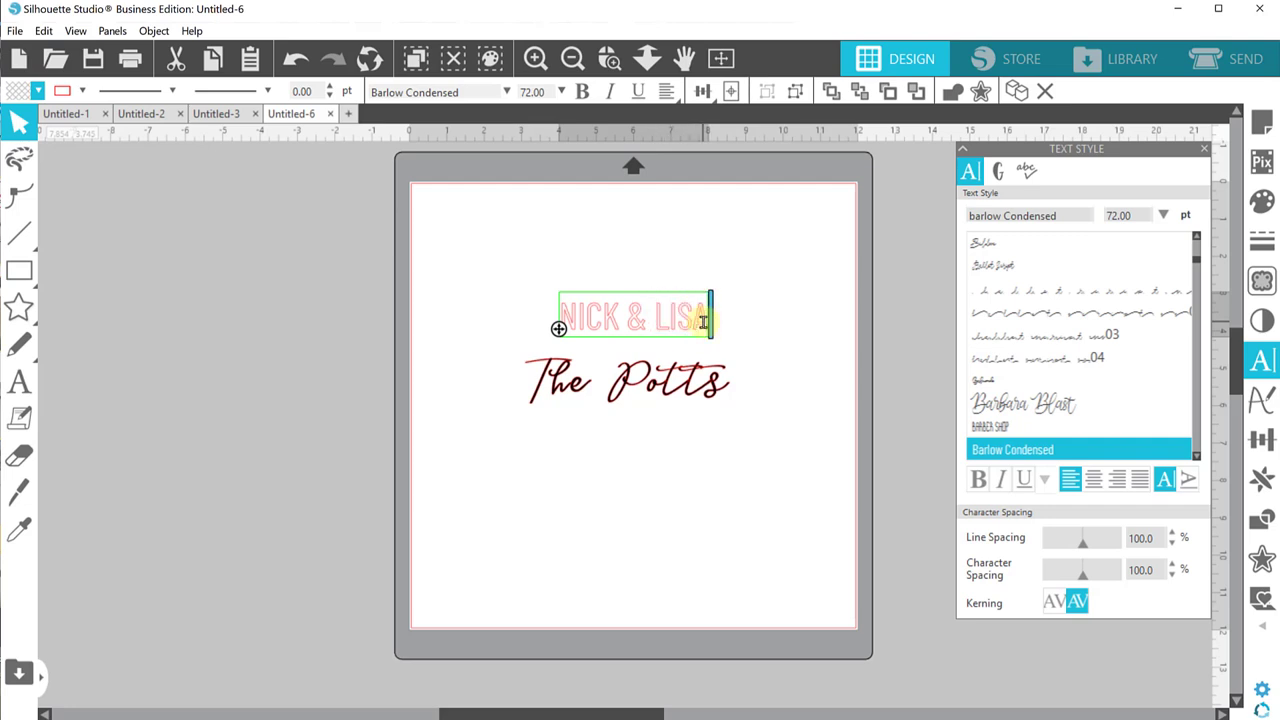
pyautogui.moveTo(645, 323); pyautogui.dragTo(631, 327)
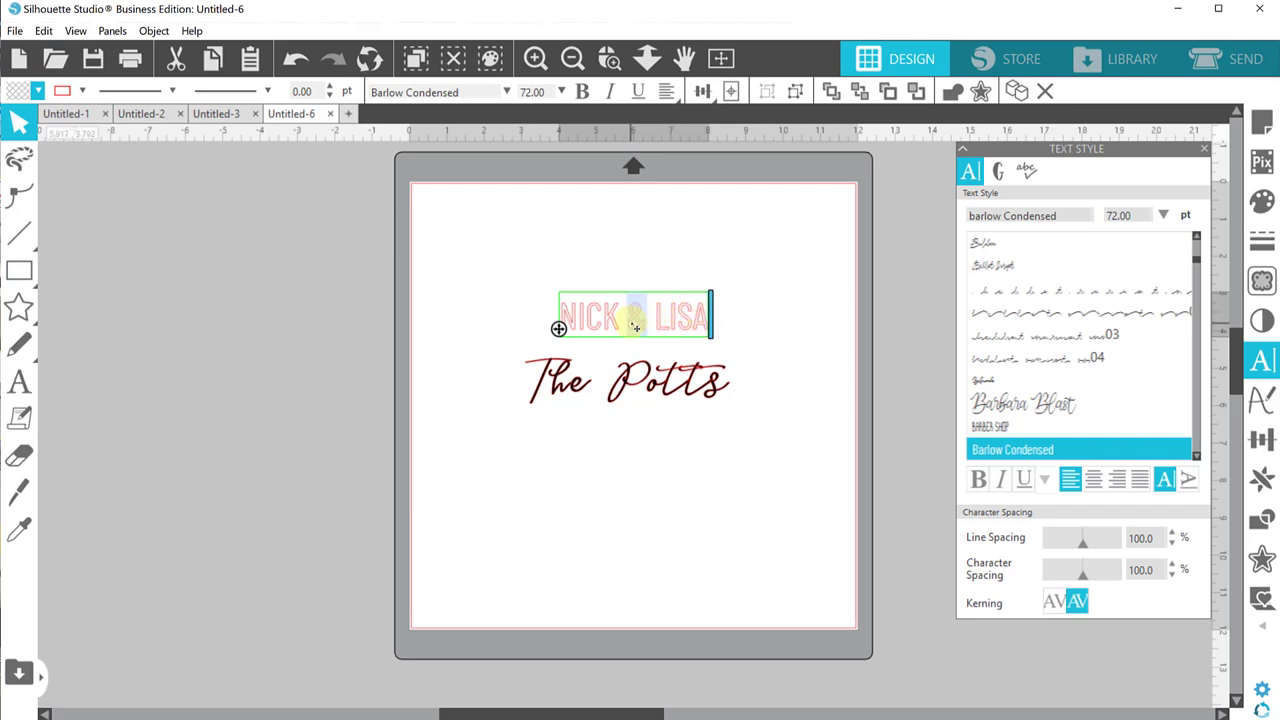
pyautogui.write('AND')
pyautogui.click(661, 213)
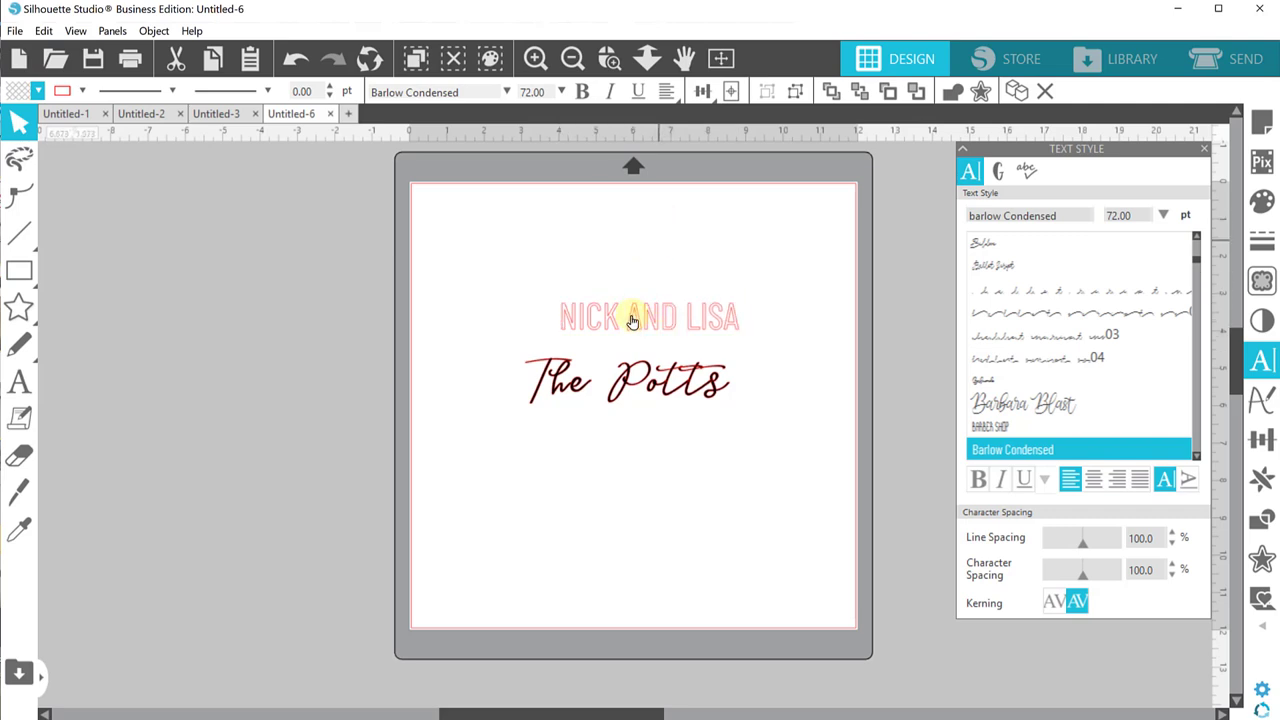
pyautogui.click(632, 321)
pyautogui.click(37, 95)
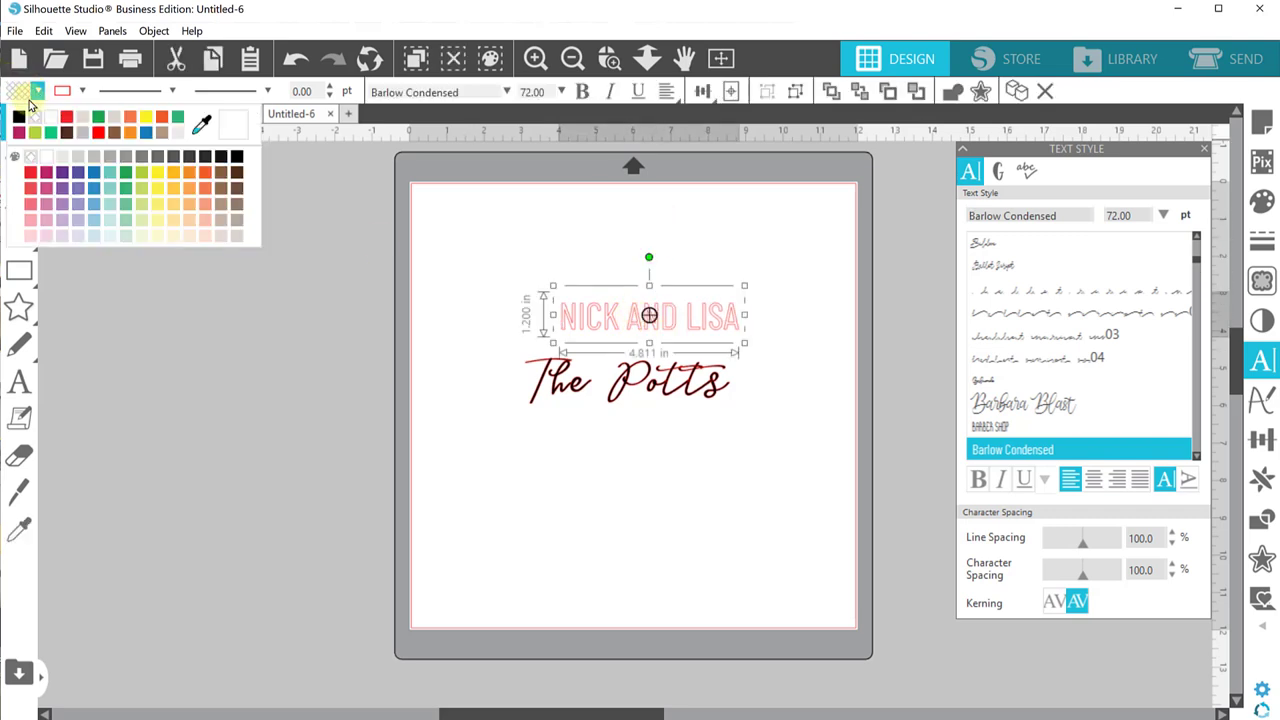
# Step: Fill the first-names line dark red and centre it over the surname
pyautogui.click(45, 150)
pyautogui.click(491, 274)
pyautogui.moveTo(663, 316); pyautogui.dragTo(647, 317)
pyautogui.click(645, 330)
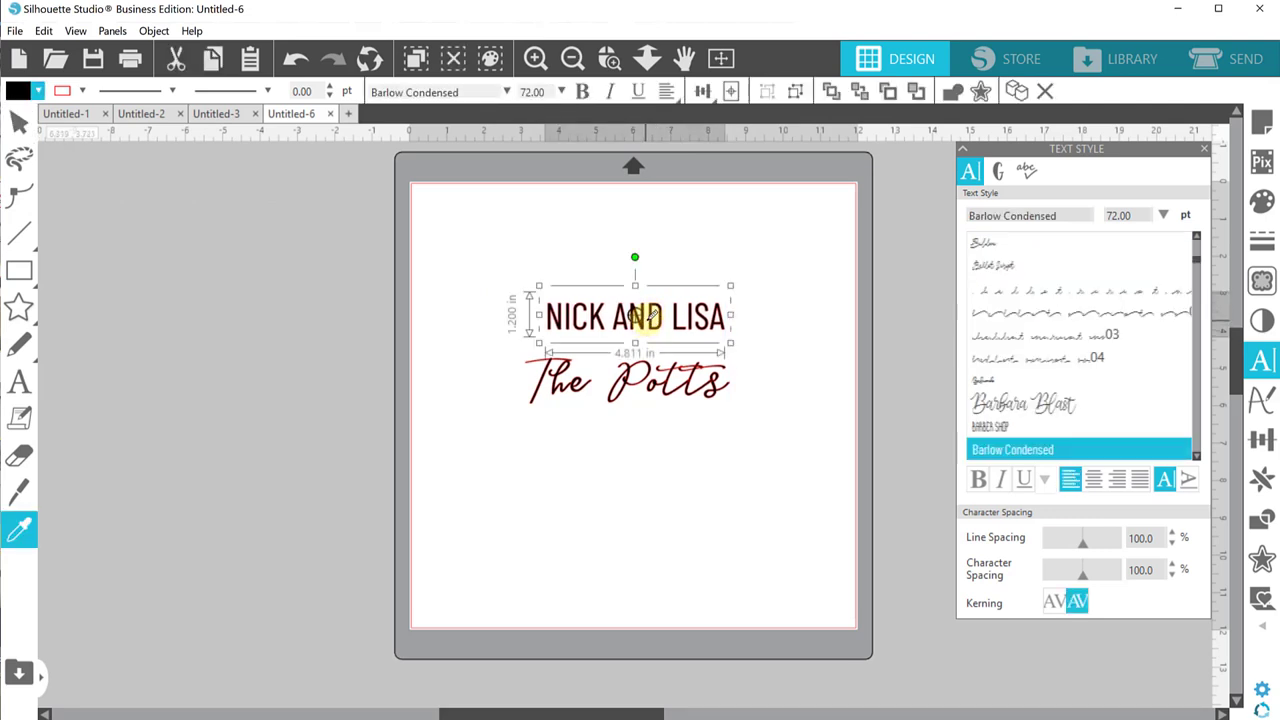
# Step: Duplicate the names line, change the copy to 'OCTOBER 5, 2013', and place it below the surname
pyautogui.hotkey('ctrl', 'd')
pyautogui.moveTo(754, 360); pyautogui.dragTo(709, 440)
pyautogui.doubleClick(699, 444)
pyautogui.hotkey('ctrl', 'a')
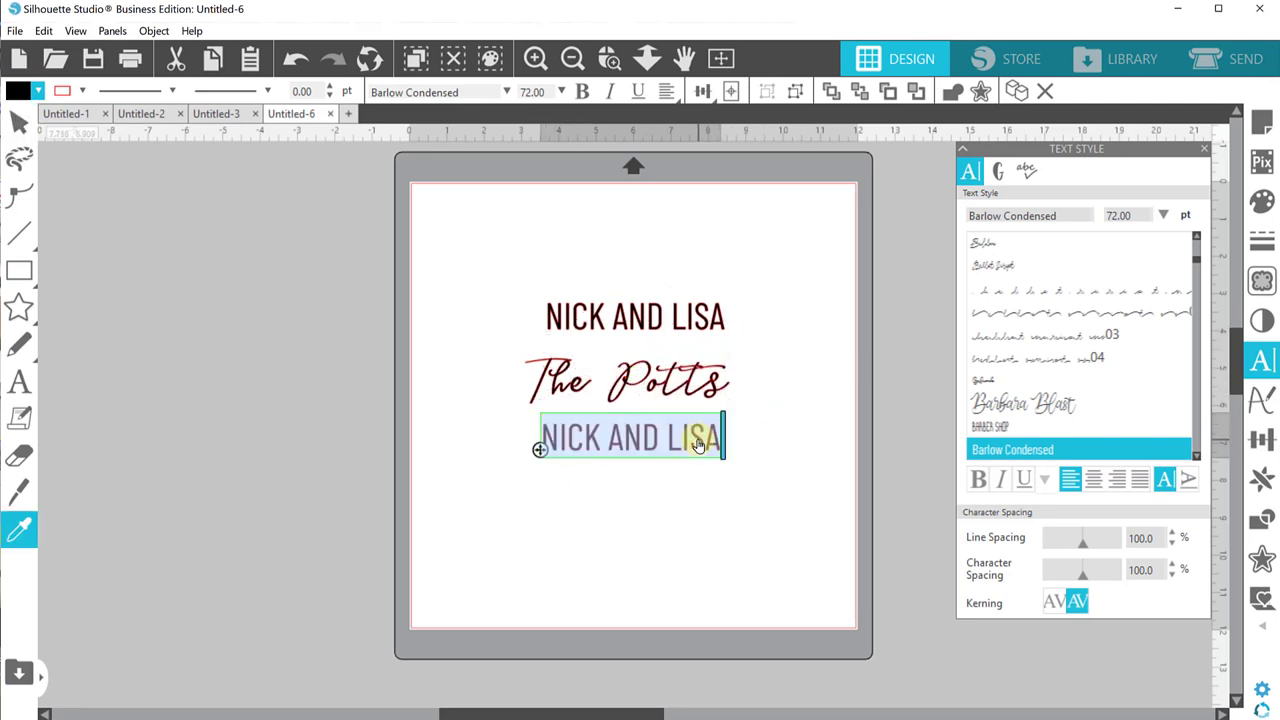
pyautogui.write('0CTOBER')
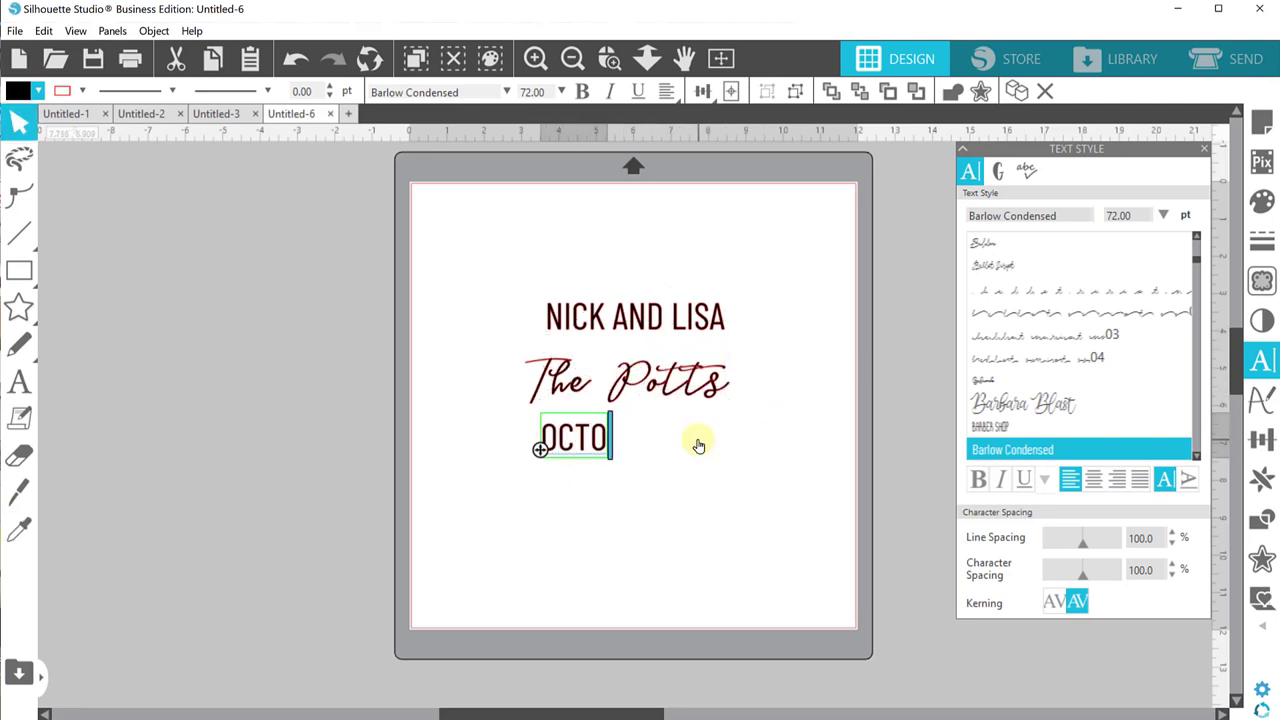
pyautogui.write(' 5,')
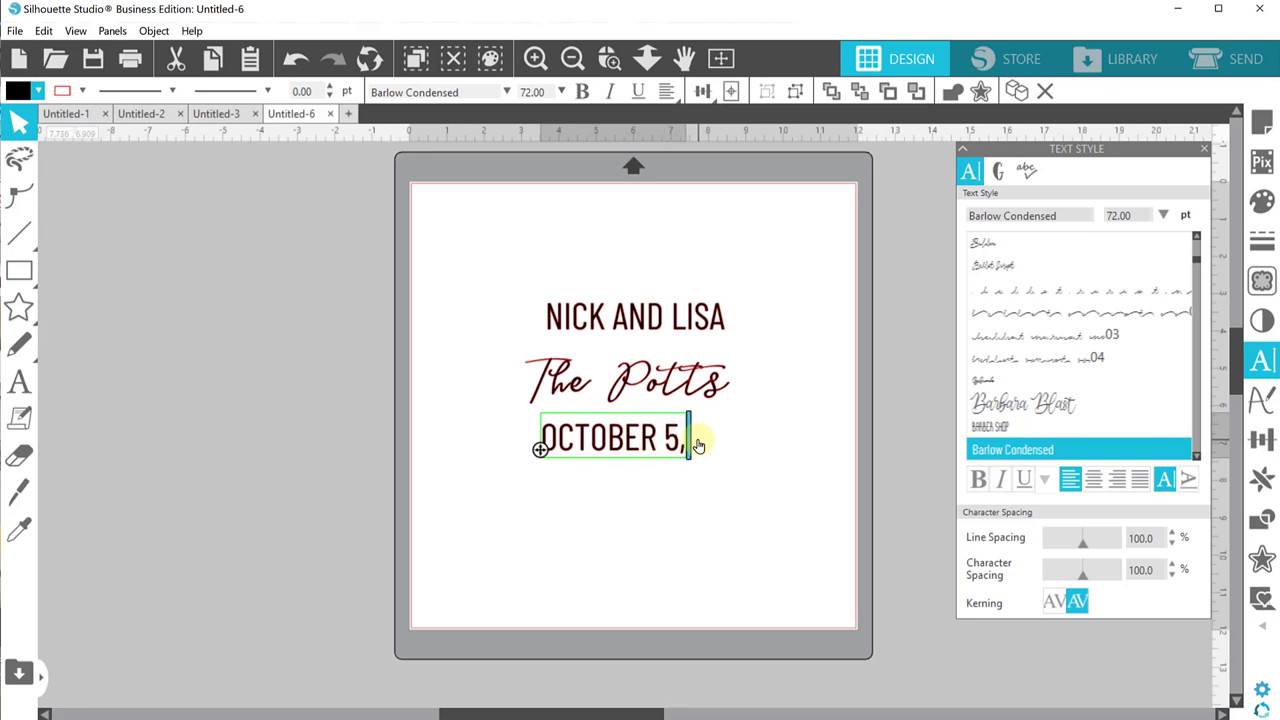
pyautogui.write(' 201')
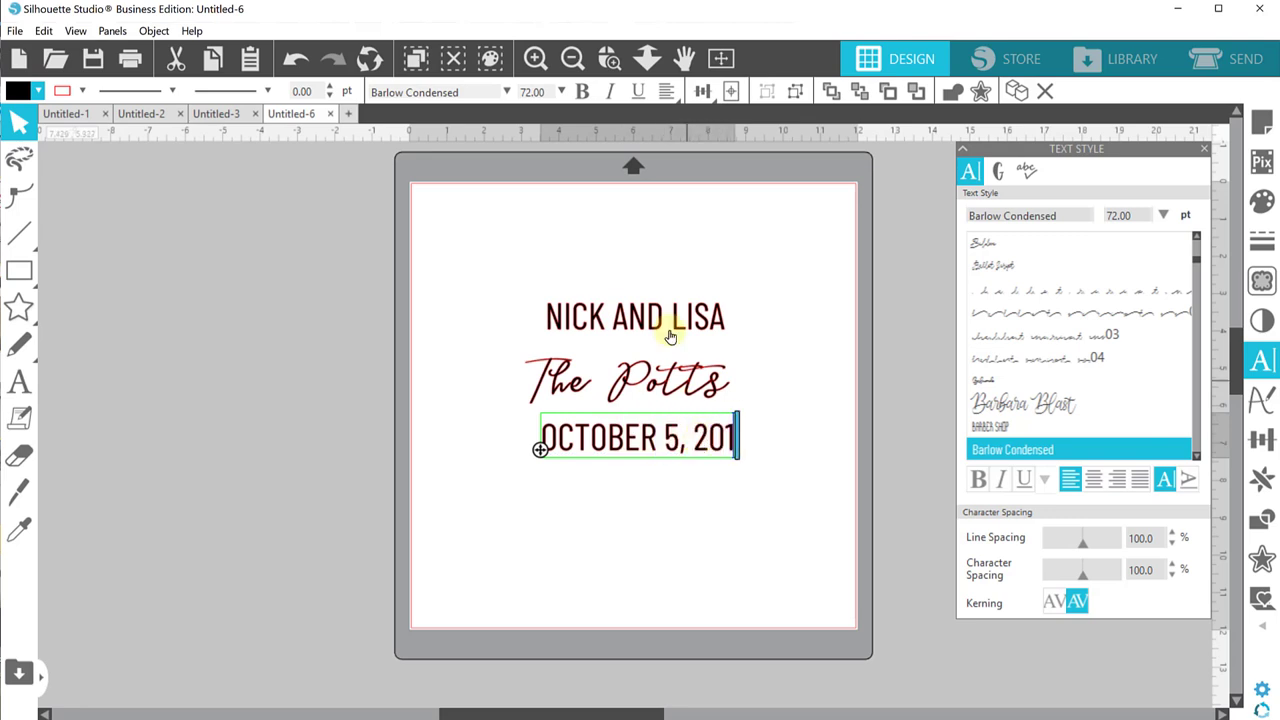
pyautogui.write('3')
pyautogui.click(754, 266)
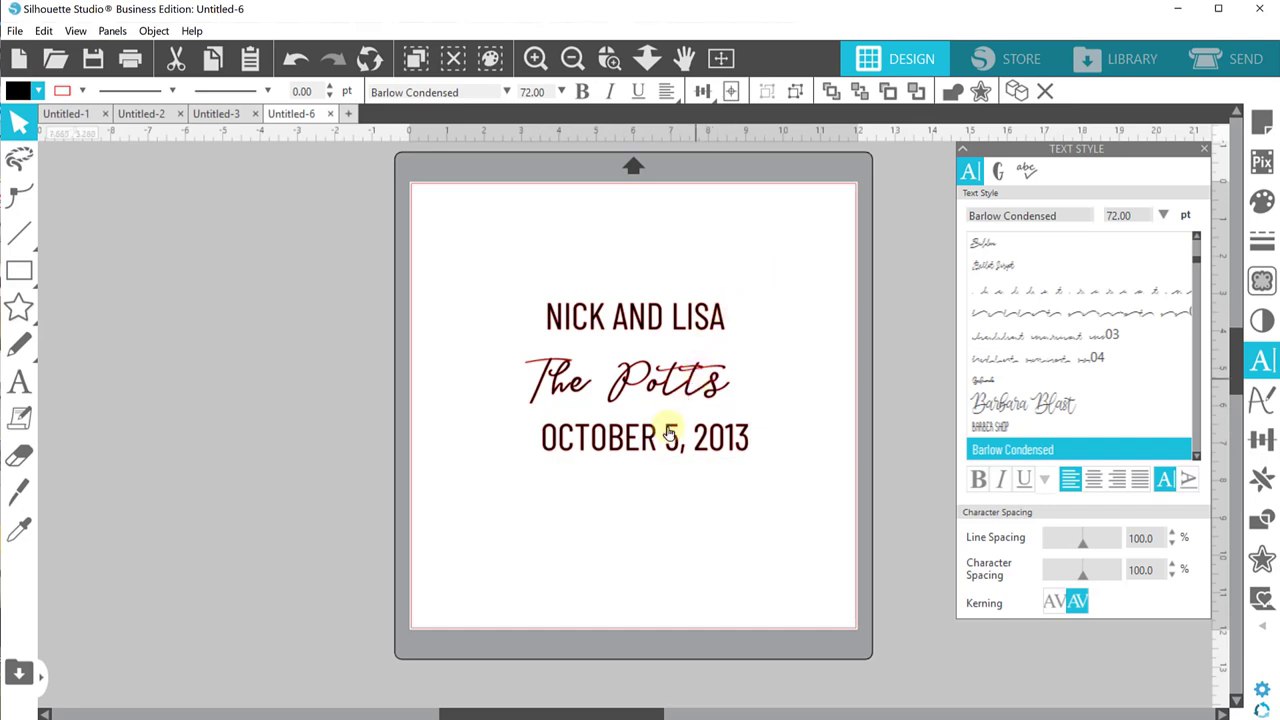
pyautogui.moveTo(663, 428); pyautogui.dragTo(639, 450)
pyautogui.click(655, 401)
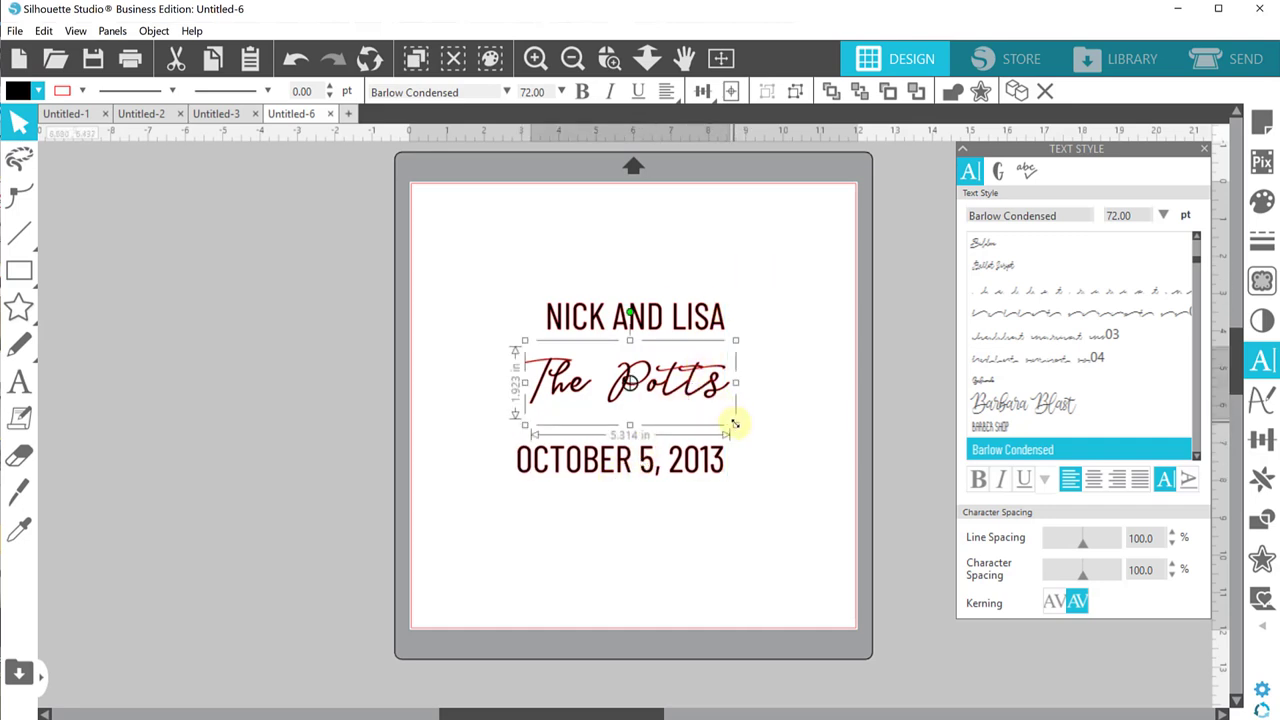
# Step: Enlarge the surname to about 11.6 inches wide, centred between the lines, with the date just beneath
pyautogui.moveTo(734, 424); pyautogui.dragTo(951, 571)
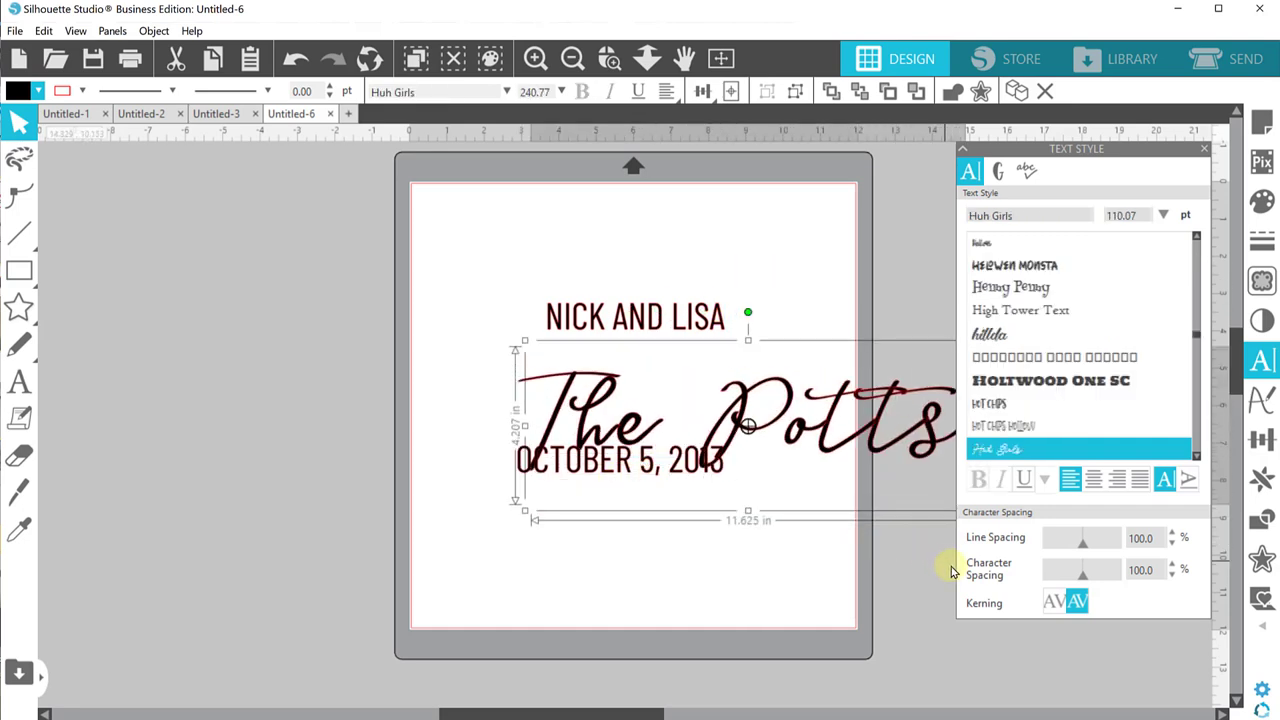
pyautogui.moveTo(851, 420); pyautogui.dragTo(749, 408)
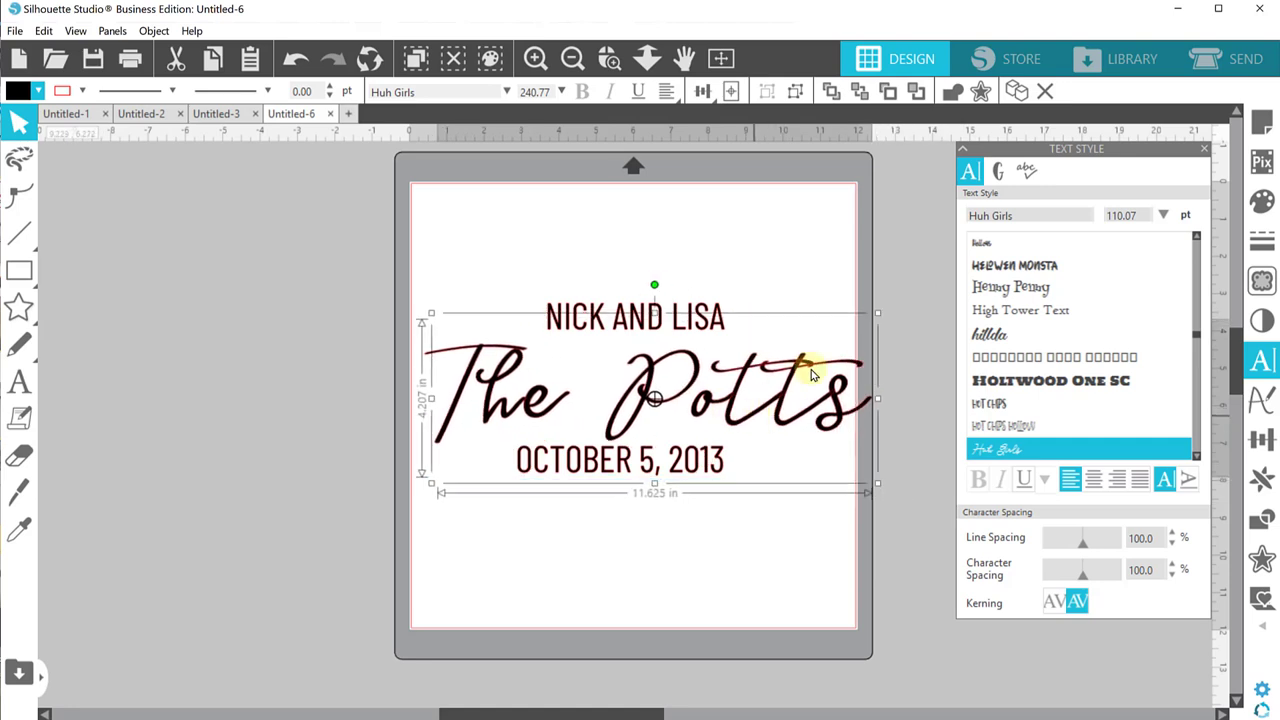
pyautogui.moveTo(871, 322); pyautogui.dragTo(841, 331)
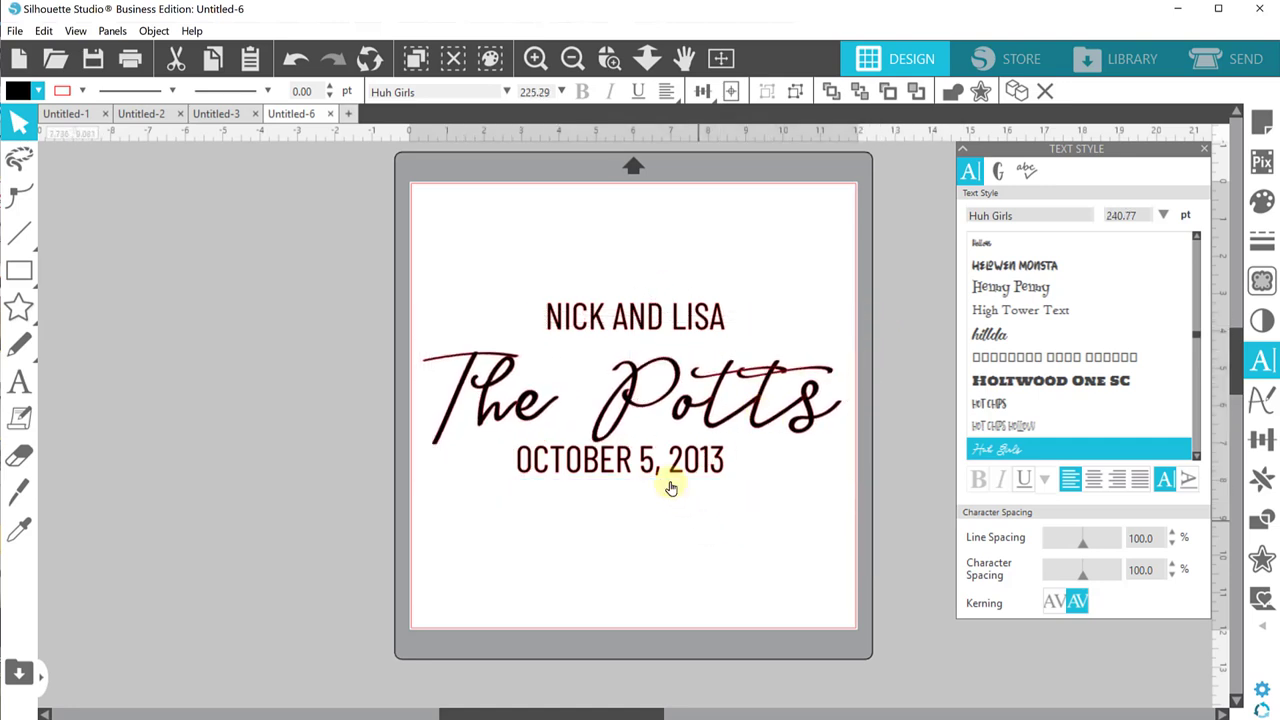
pyautogui.moveTo(671, 486); pyautogui.dragTo(688, 501)
# Step: Widen character spacing to 115 on the names line and the date line
pyautogui.click(645, 318)
pyautogui.moveTo(645, 318); pyautogui.dragTo(643, 311)
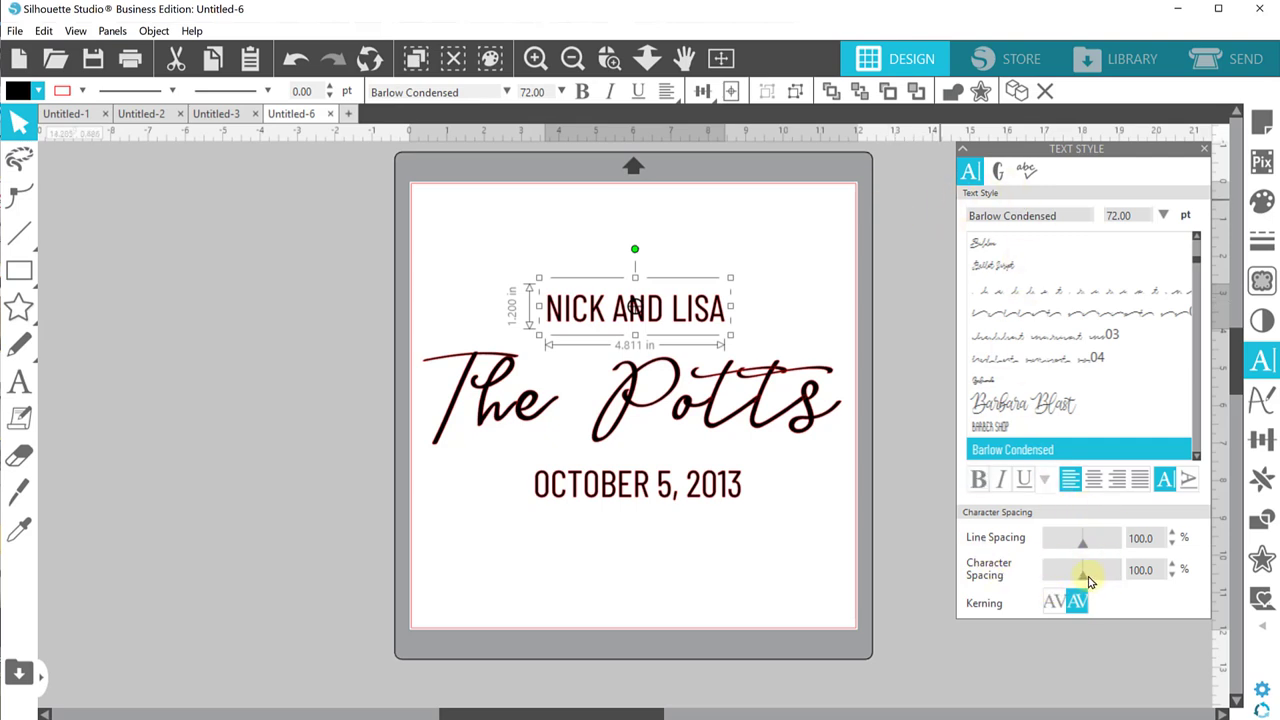
pyautogui.moveTo(1086, 582); pyautogui.dragTo(1089, 583)
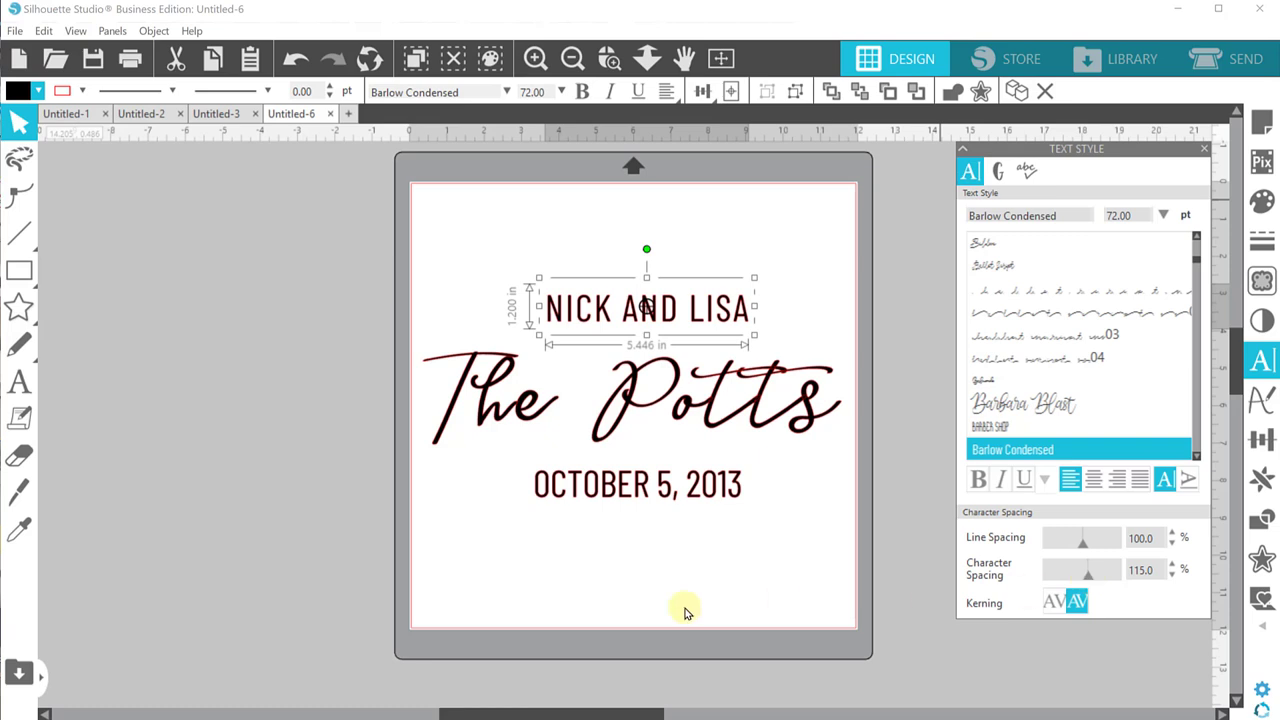
pyautogui.click(703, 485)
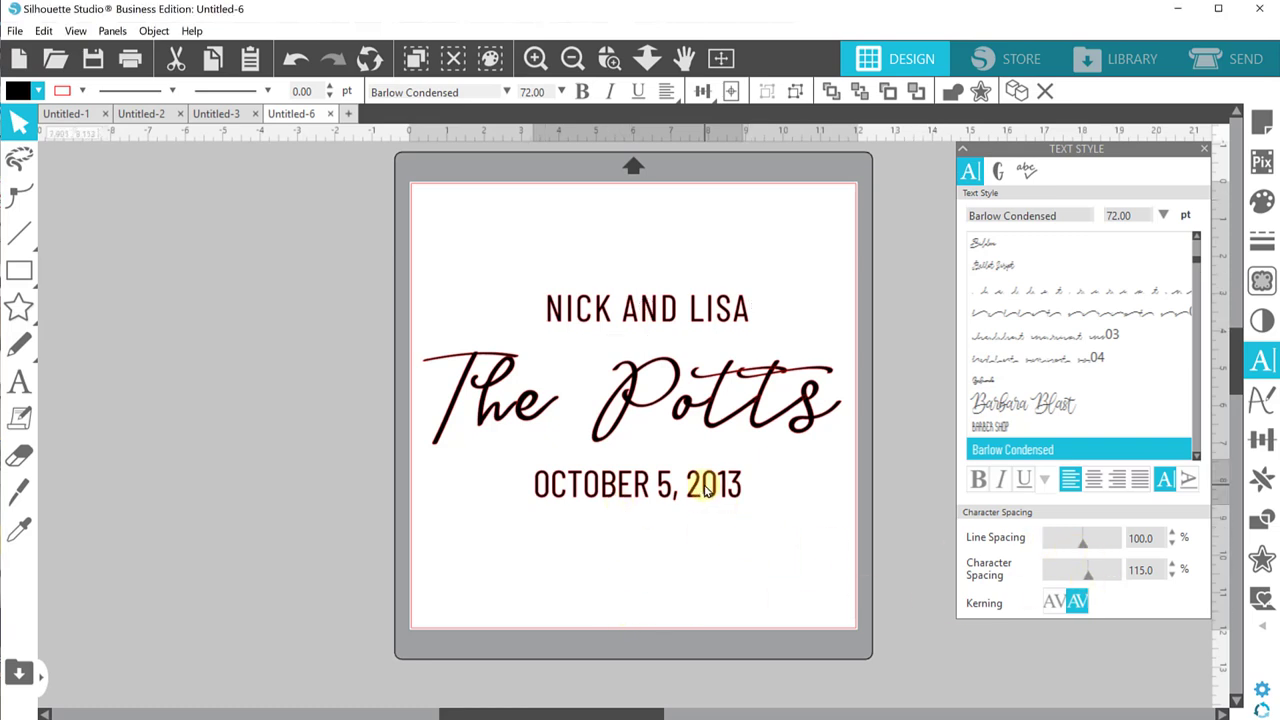
pyautogui.moveTo(1085, 581); pyautogui.dragTo(1089, 580)
pyautogui.click(723, 528)
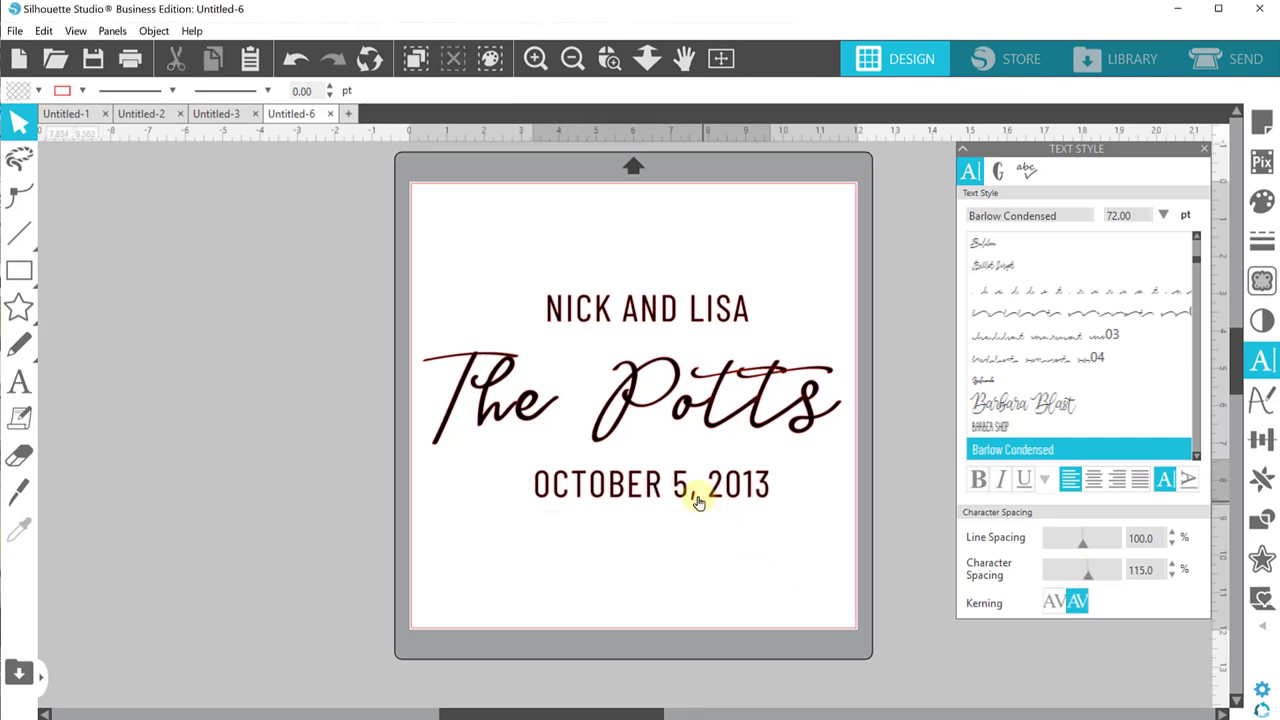
pyautogui.moveTo(694, 491); pyautogui.dragTo(692, 486)
pyautogui.click(677, 341)
pyautogui.moveTo(677, 341); pyautogui.dragTo(673, 340)
# Step: Shrink the date line to about 51.5 pt and select all three lines
pyautogui.click(674, 480)
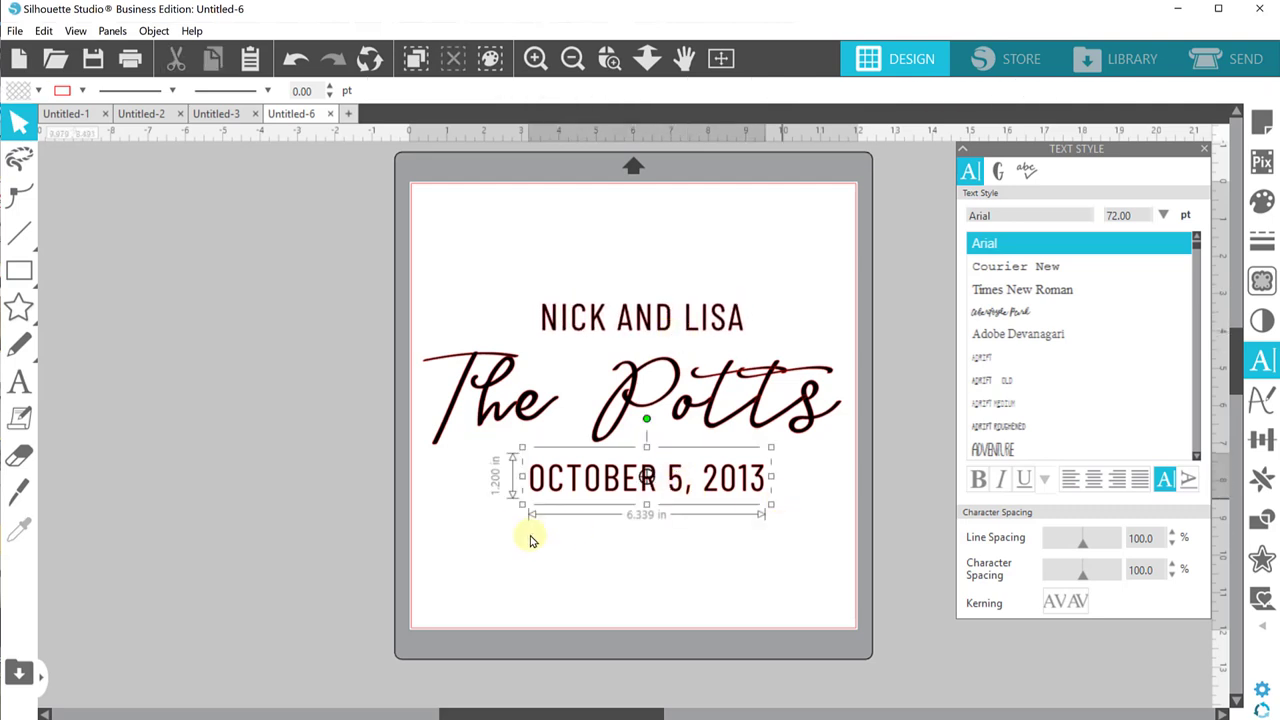
pyautogui.moveTo(536, 506); pyautogui.dragTo(566, 480)
pyautogui.click(397, 193)
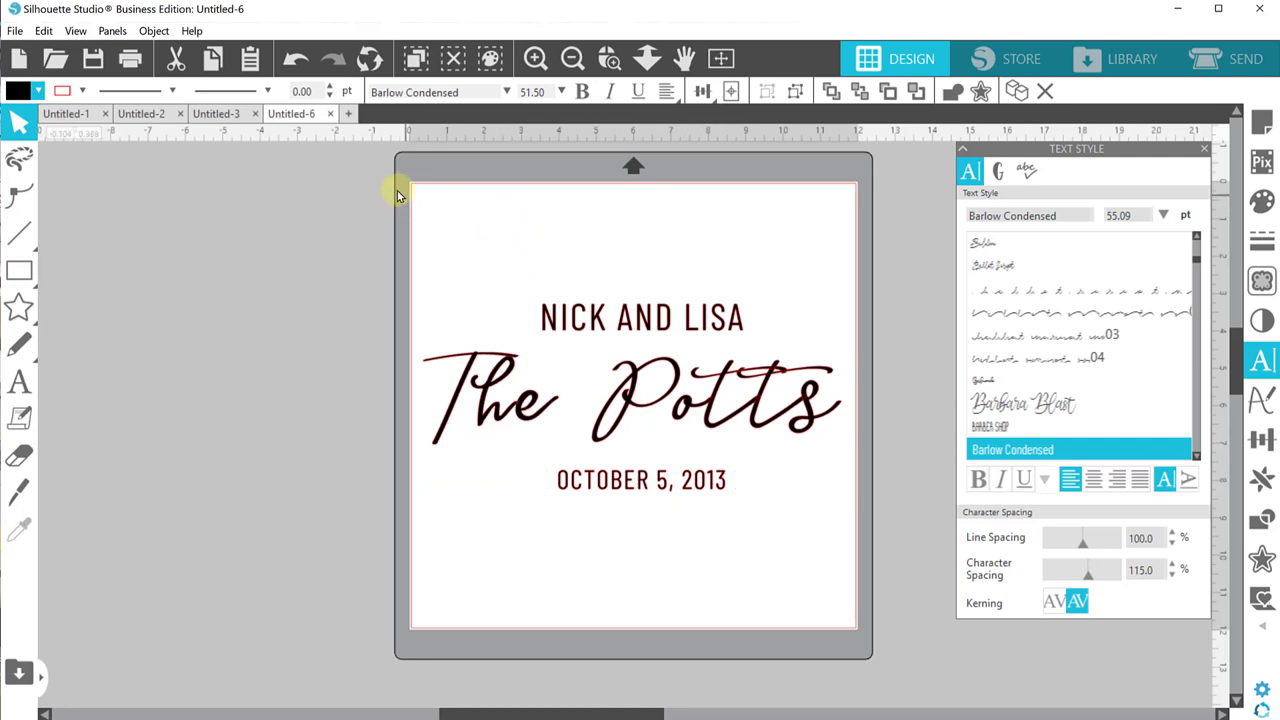
pyautogui.moveTo(397, 193); pyautogui.dragTo(651, 534)
pyautogui.moveTo(380, 217); pyautogui.dragTo(686, 600)
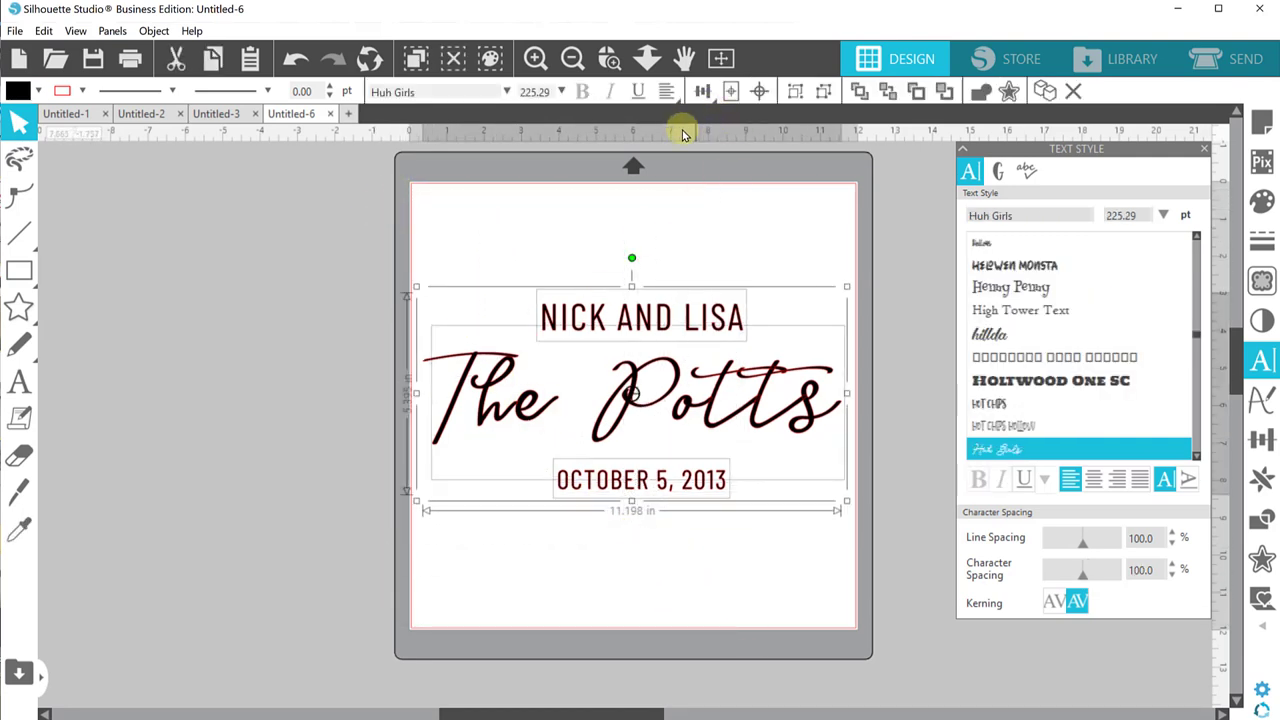
# Step: Apply Align Center to the three lines, then nudge the surname slightly lower
pyautogui.click(702, 91)
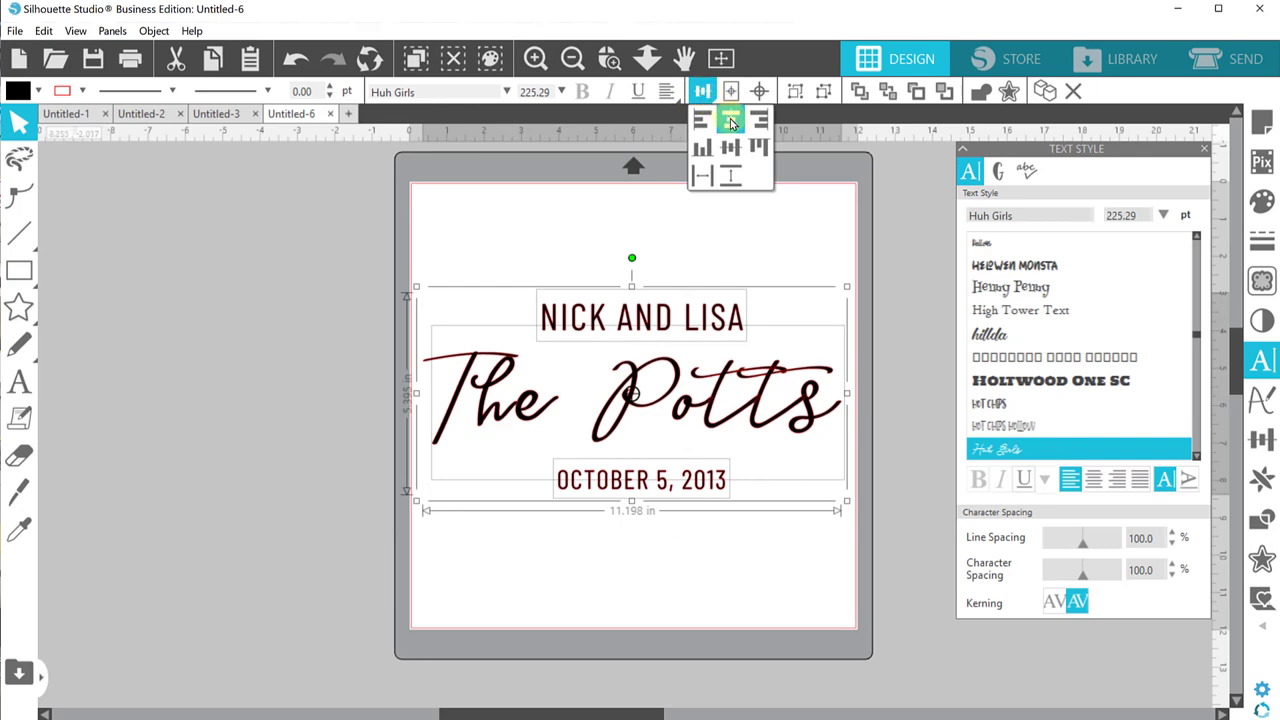
pyautogui.click(731, 121)
pyautogui.click(580, 229)
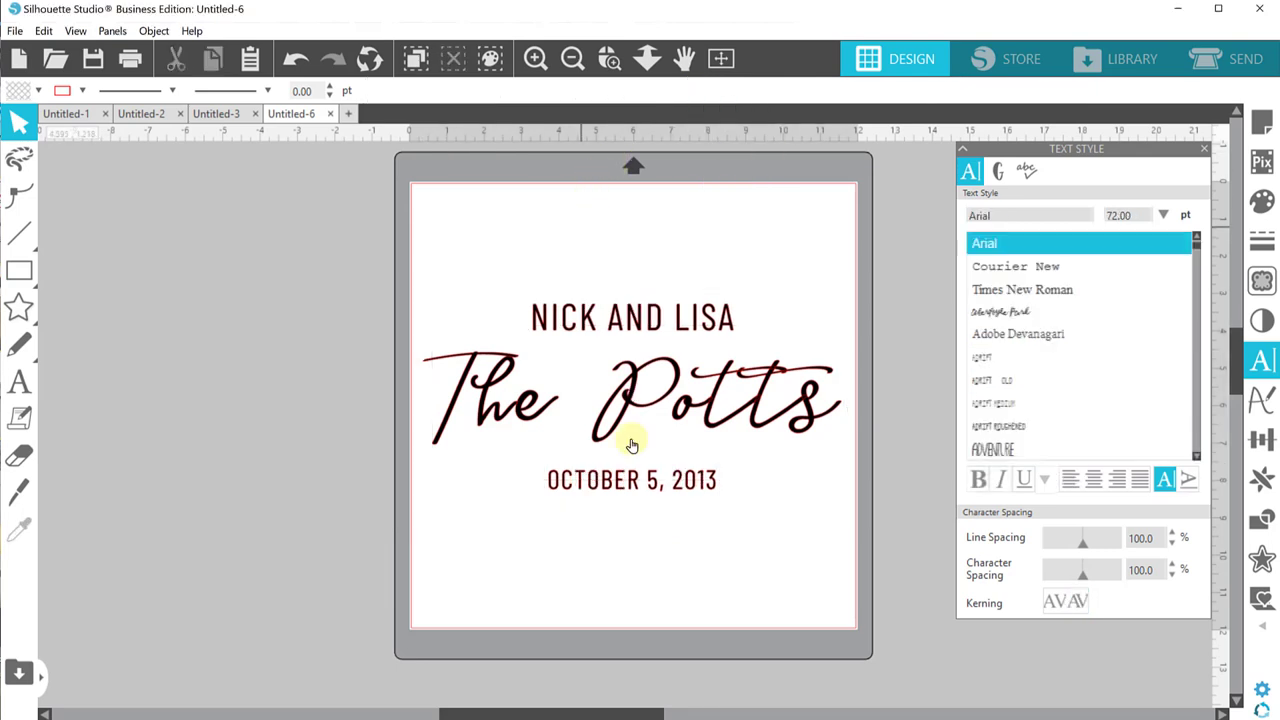
pyautogui.click(680, 405)
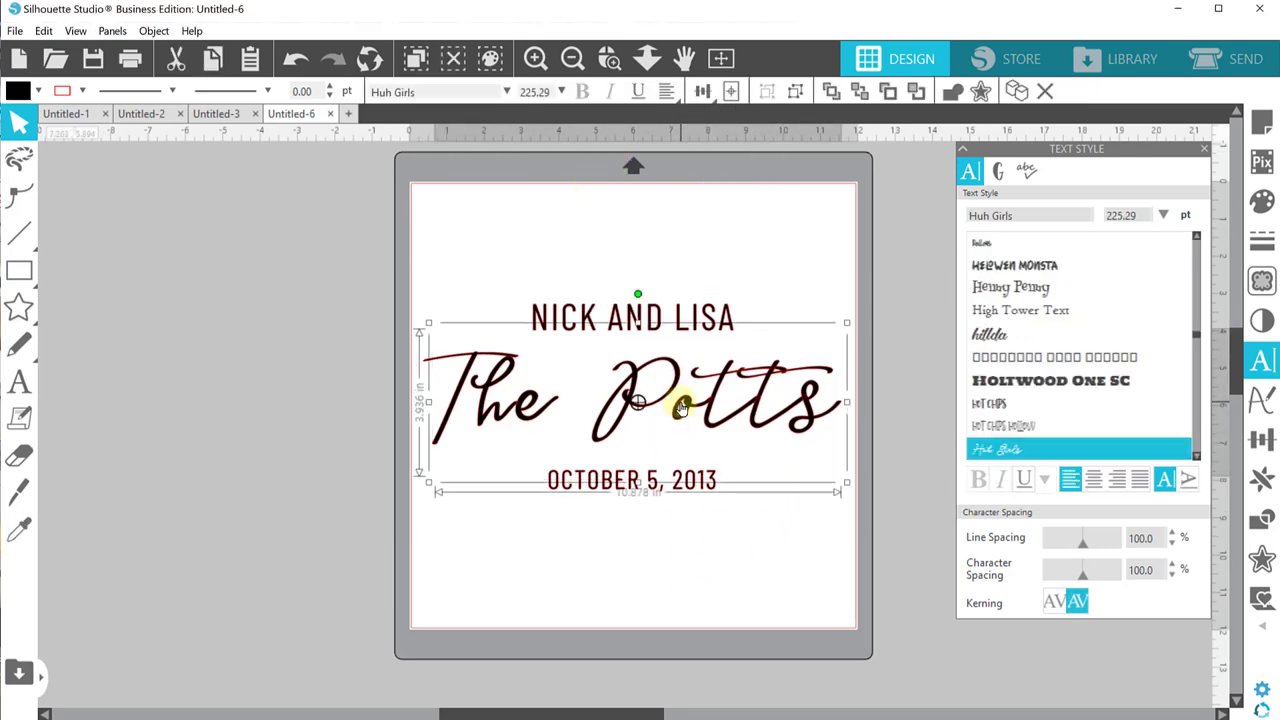
pyautogui.moveTo(680, 405)
pyautogui.mouseDown()
pyautogui.moveTo(692, 402)
pyautogui.moveTo(680, 409)
pyautogui.mouseUp()
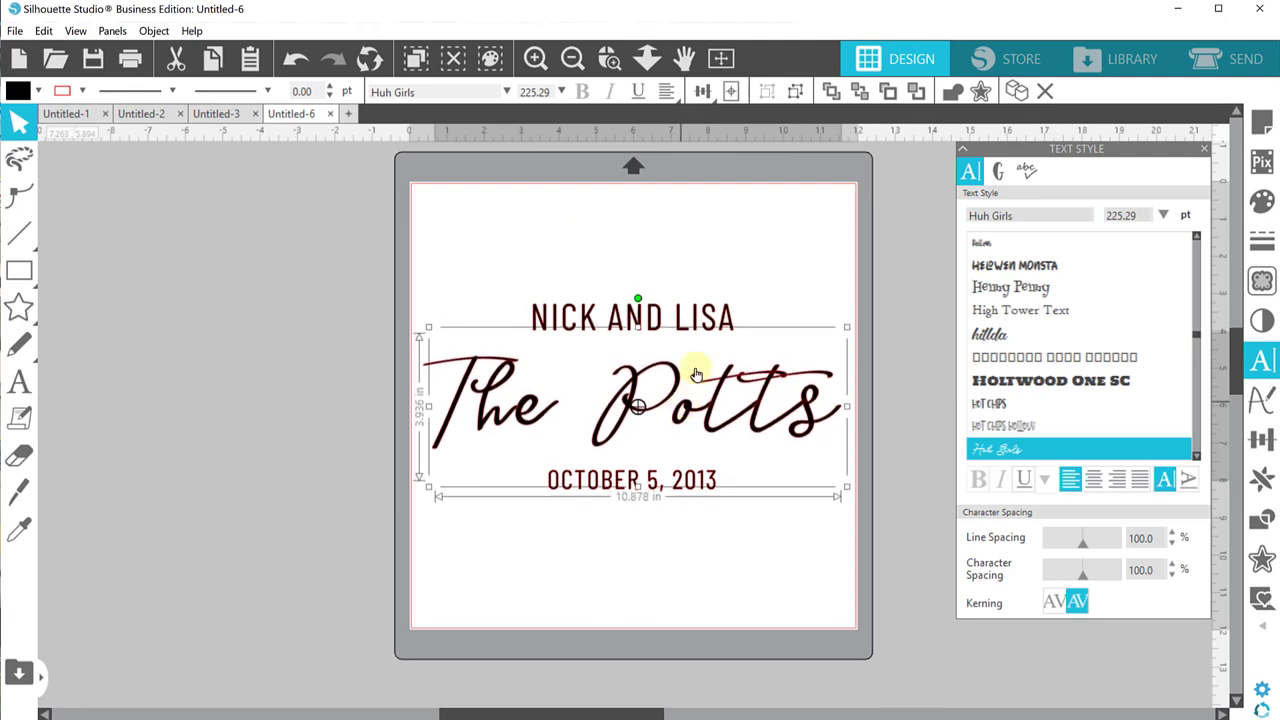
pyautogui.click(674, 243)
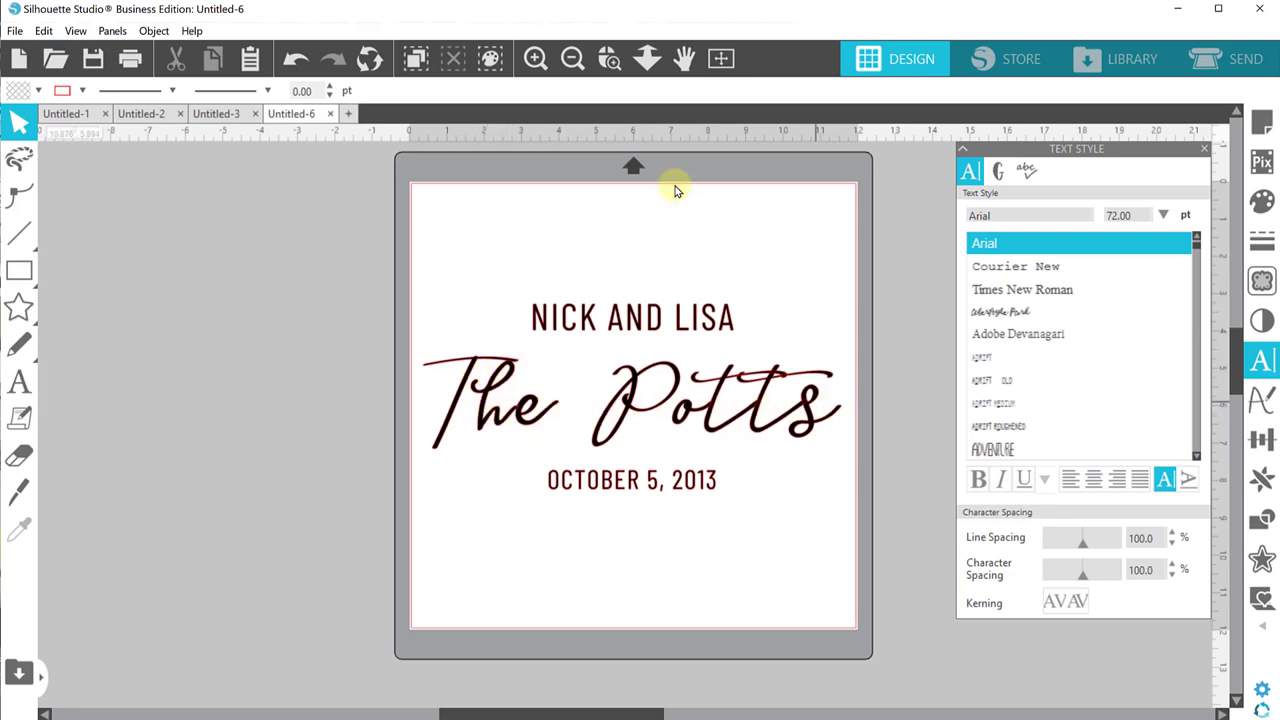
pyautogui.click(609, 58)
pyautogui.moveTo(672, 380); pyautogui.dragTo(858, 472)
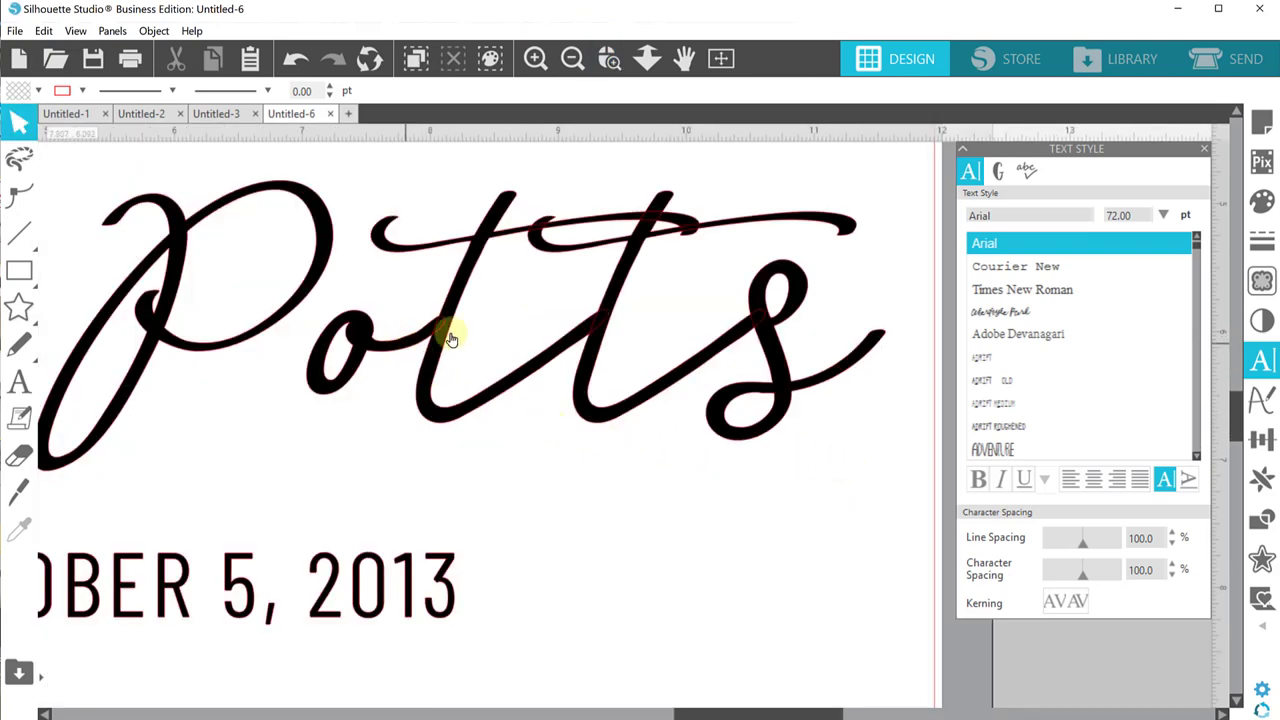
pyautogui.click(609, 58)
pyautogui.moveTo(414, 266); pyautogui.dragTo(622, 416)
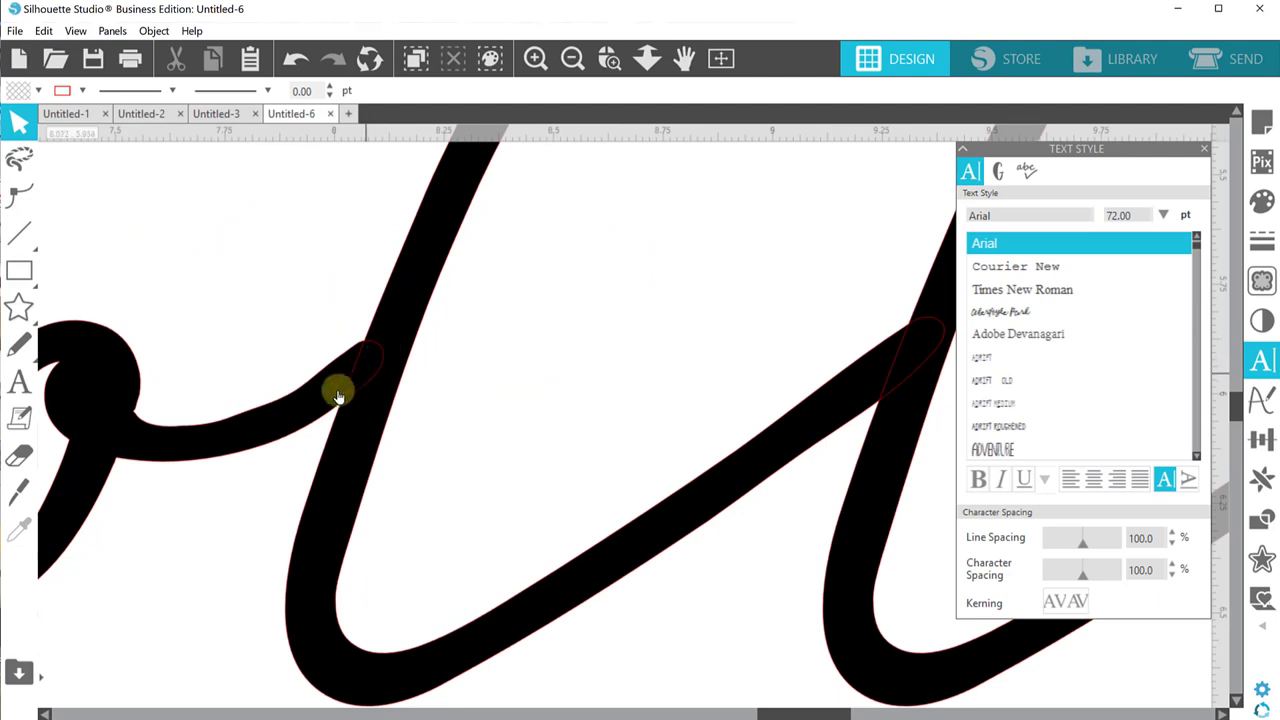
pyautogui.click(720, 58)
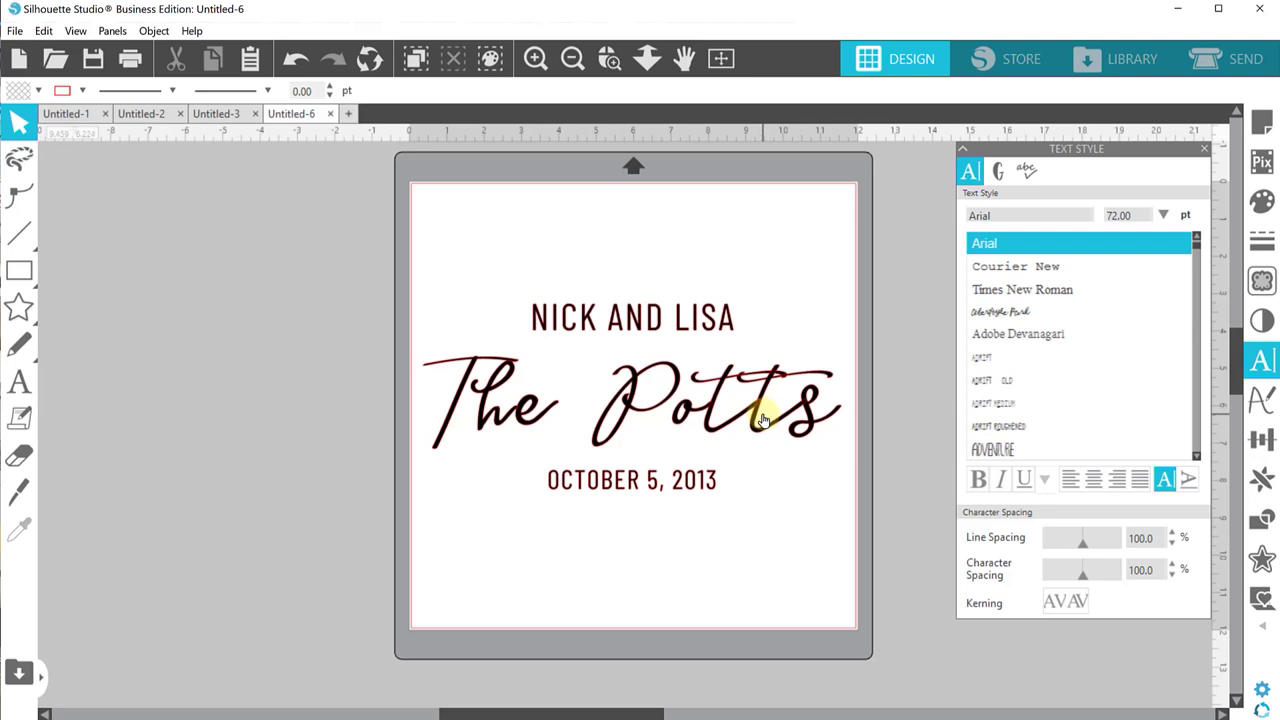
# Step: Weld the script surname letters into one shape, then group the entire design
pyautogui.rightClick(688, 410)
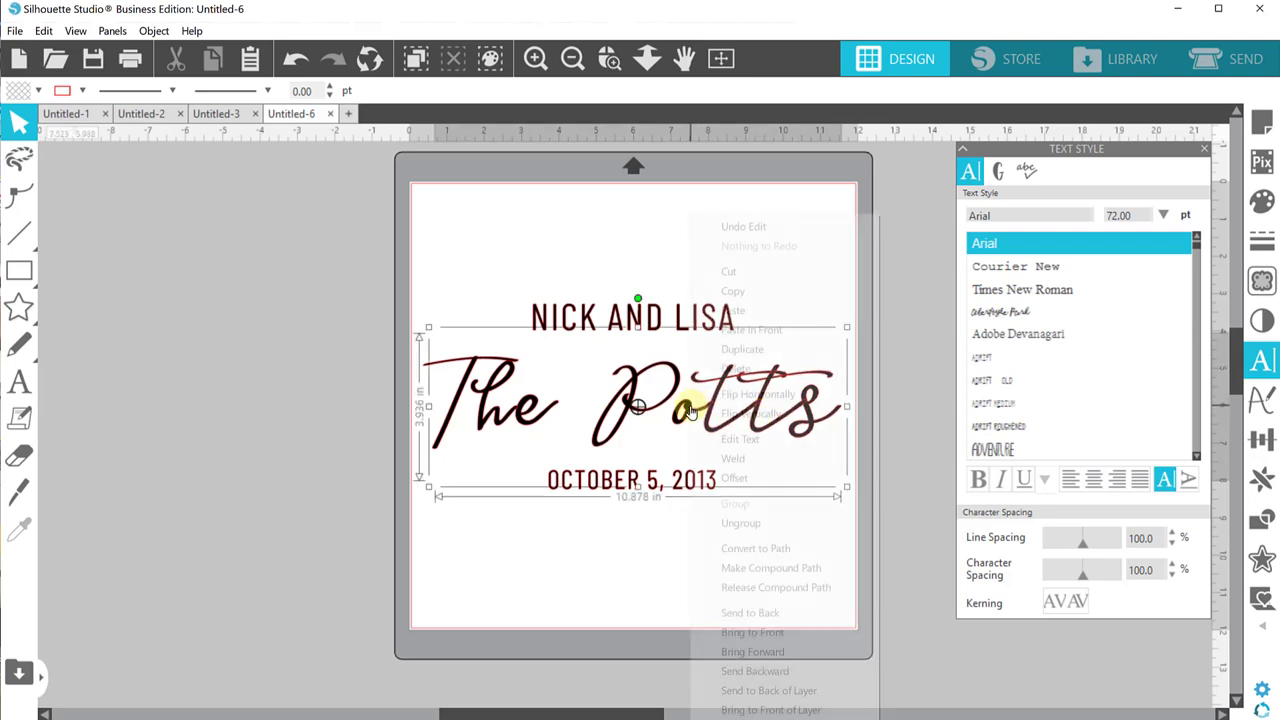
pyautogui.click(733, 458)
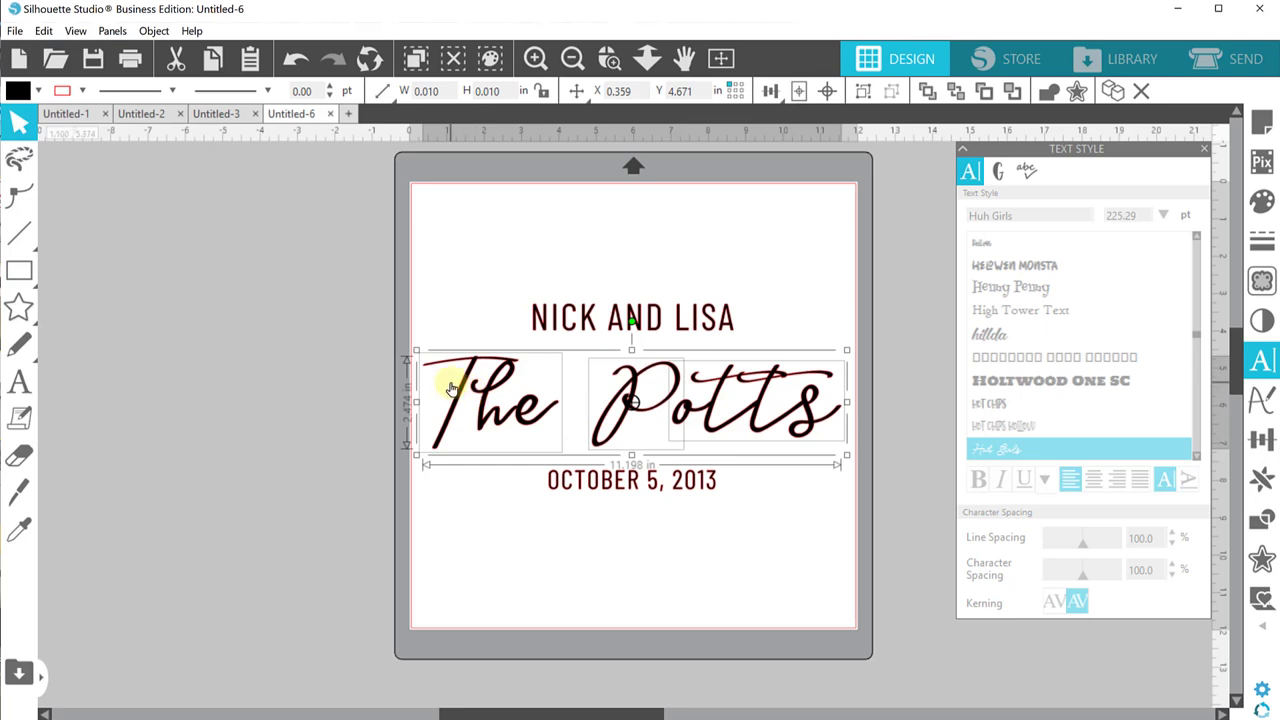
pyautogui.rightClick(518, 420)
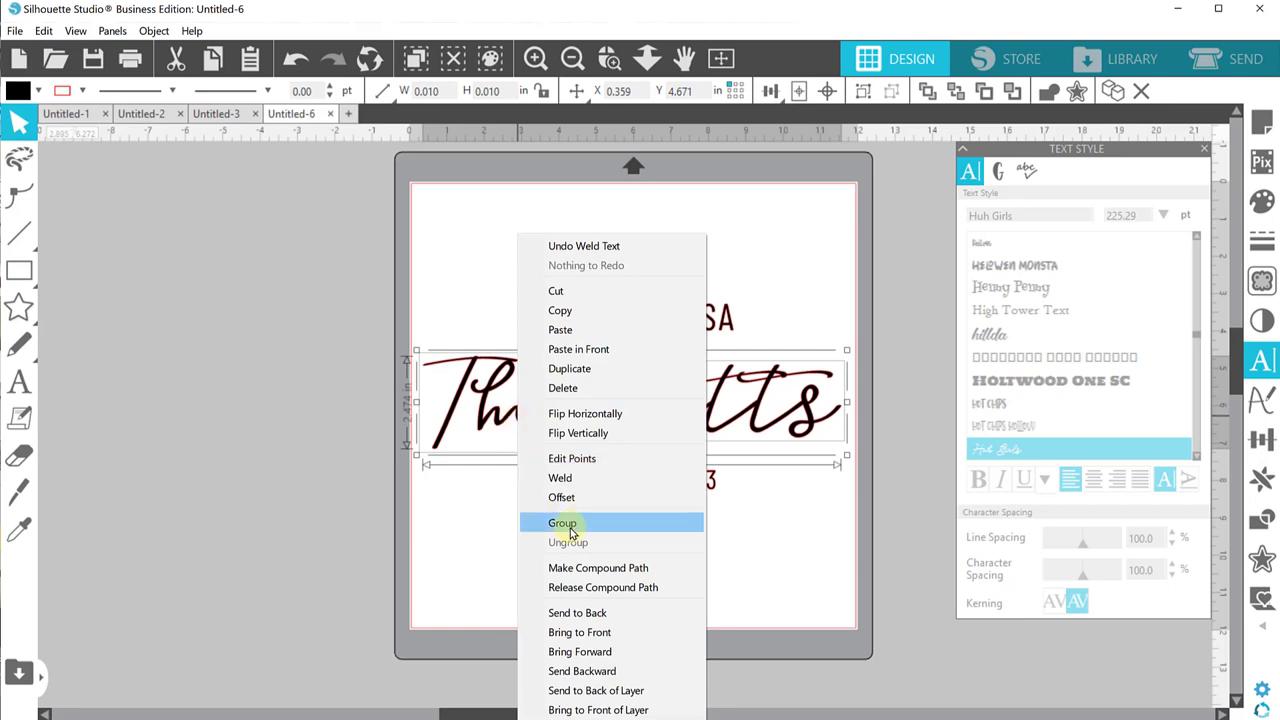
pyautogui.click(568, 526)
pyautogui.click(523, 456)
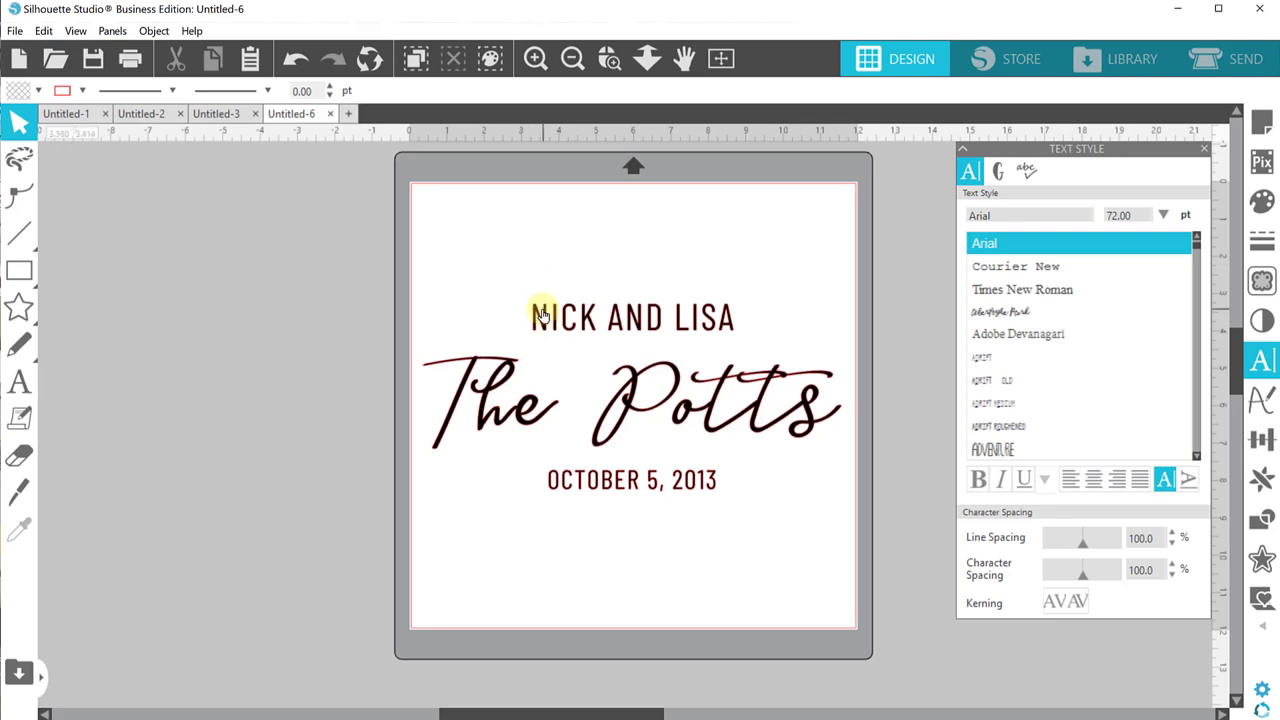
# Step: Convert the first-names line and the date line to paths
pyautogui.click(538, 313)
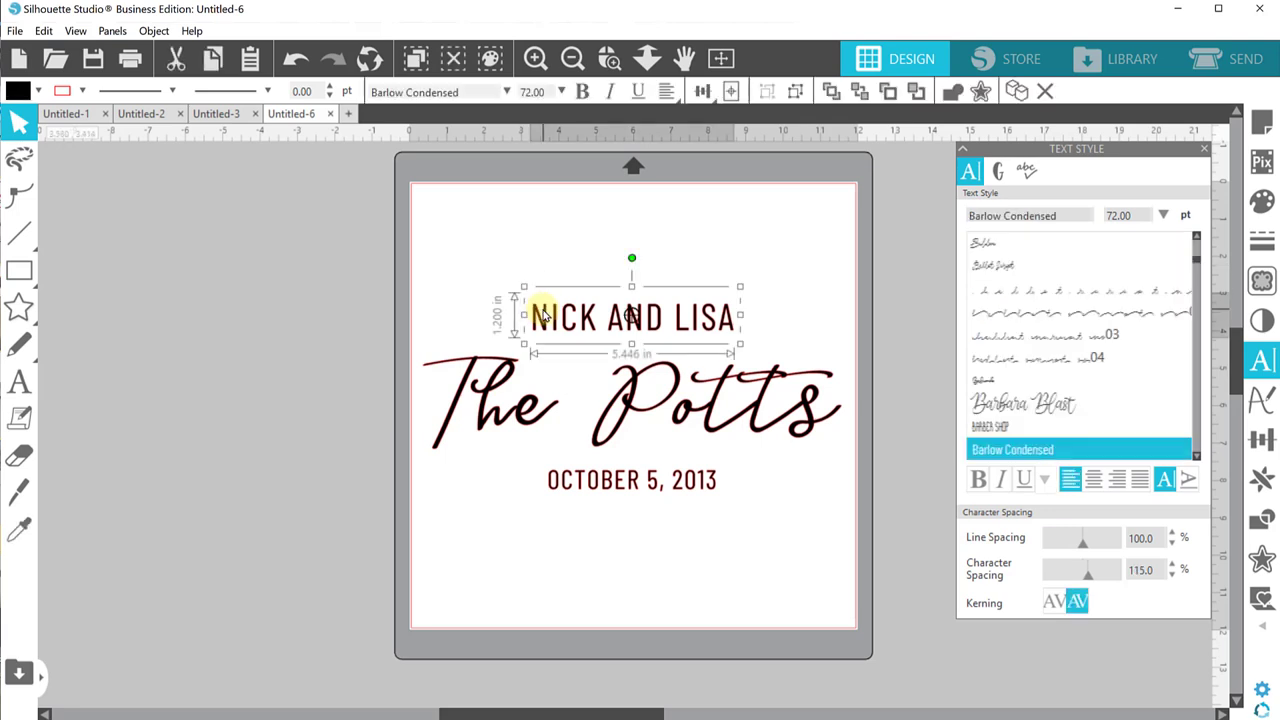
pyautogui.rightClick(543, 308)
pyautogui.click(616, 547)
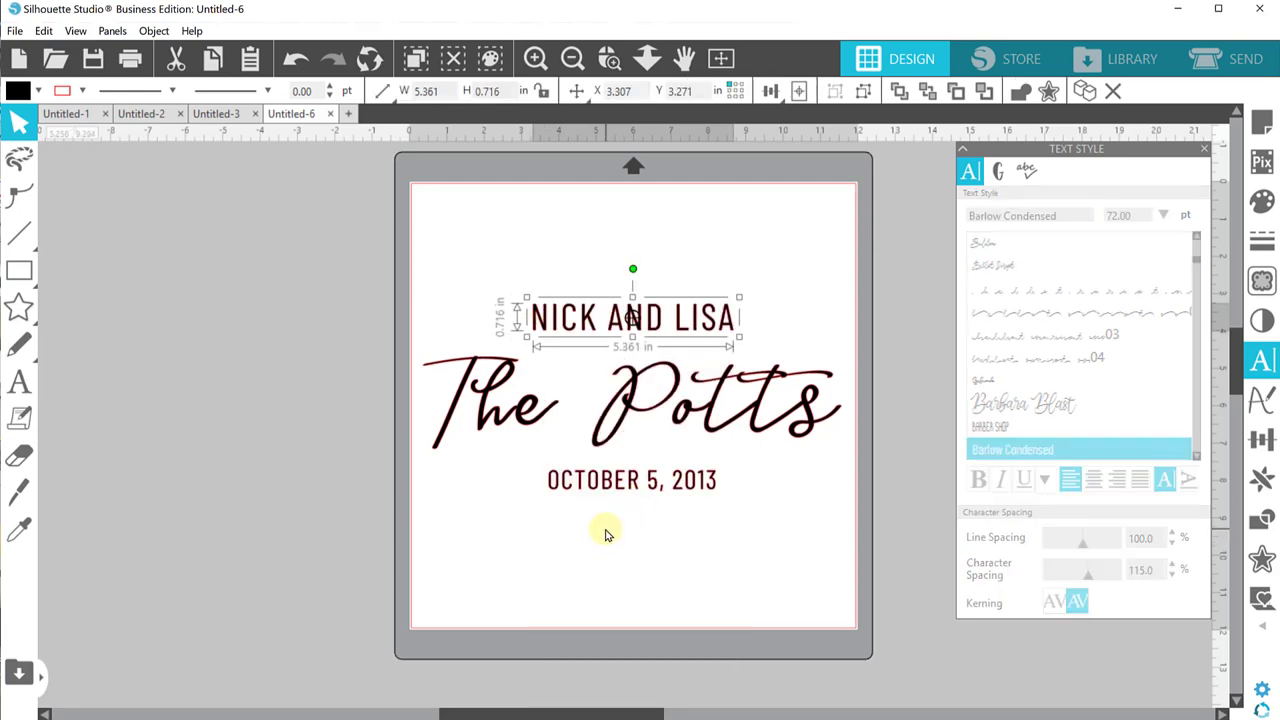
pyautogui.rightClick(587, 502)
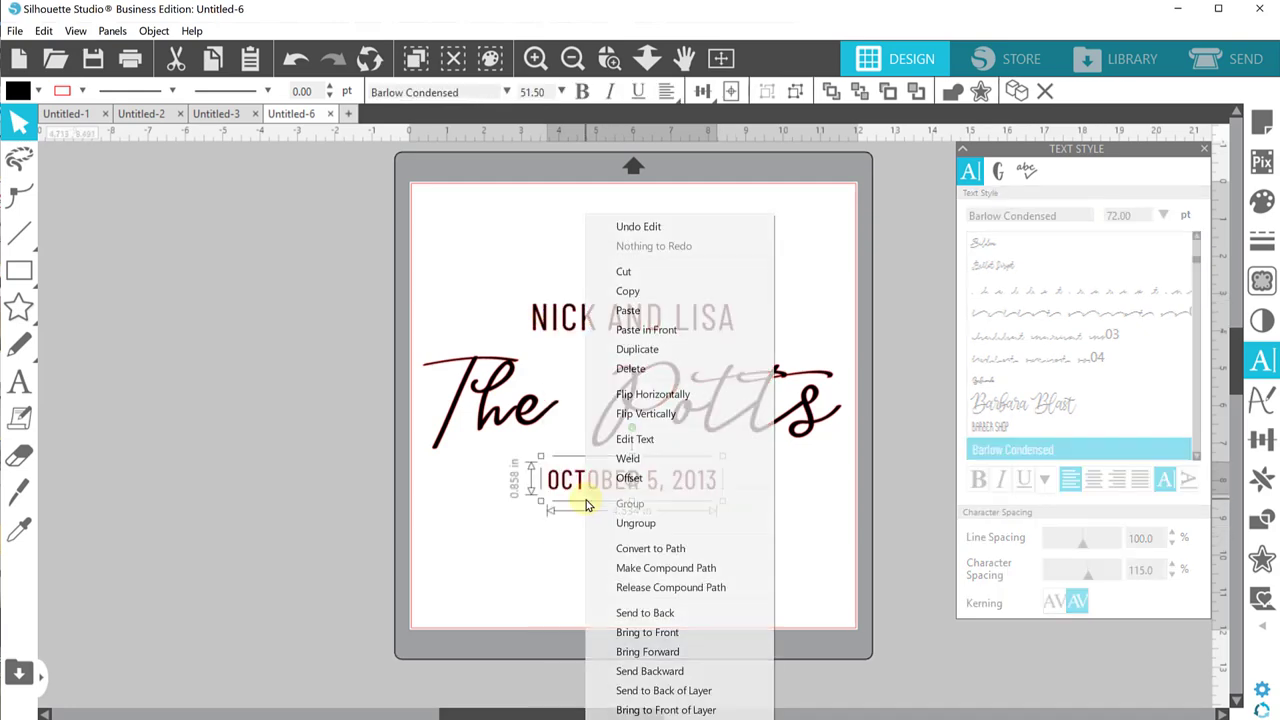
pyautogui.click(605, 548)
pyautogui.click(558, 577)
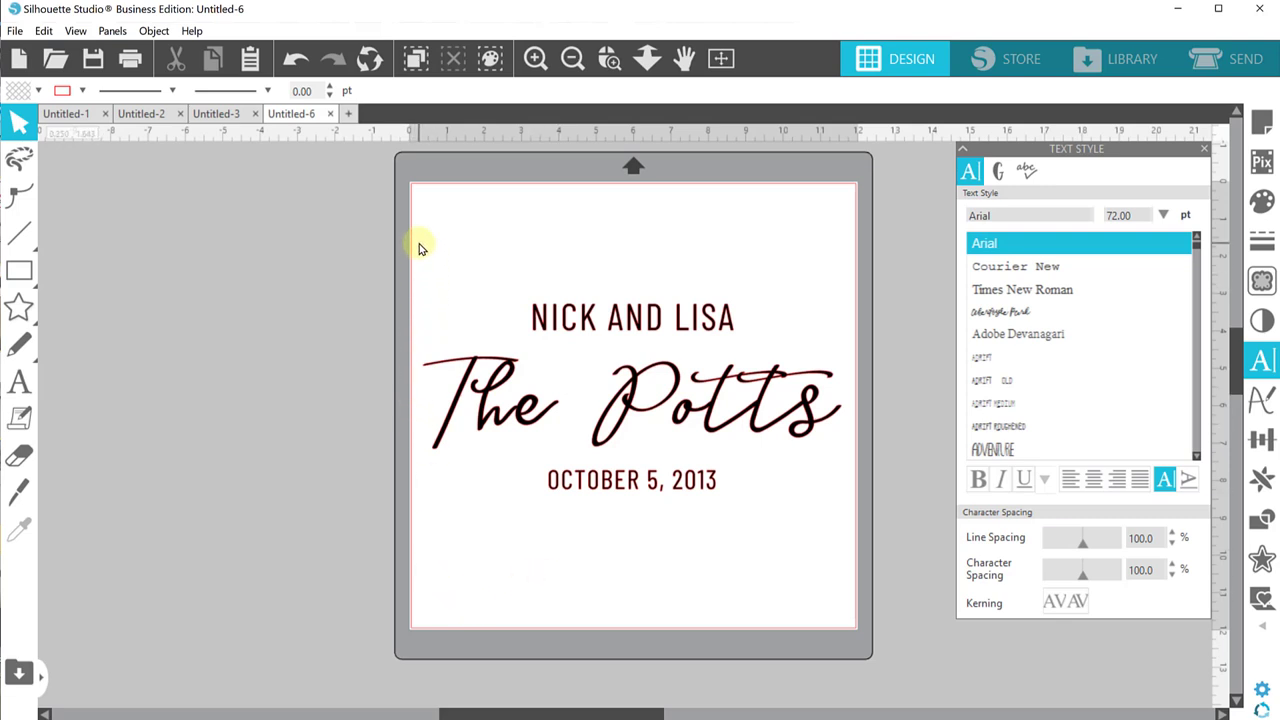
# Step: Group all three lines and move the group slightly higher on the mat
pyautogui.moveTo(412, 220); pyautogui.dragTo(744, 556)
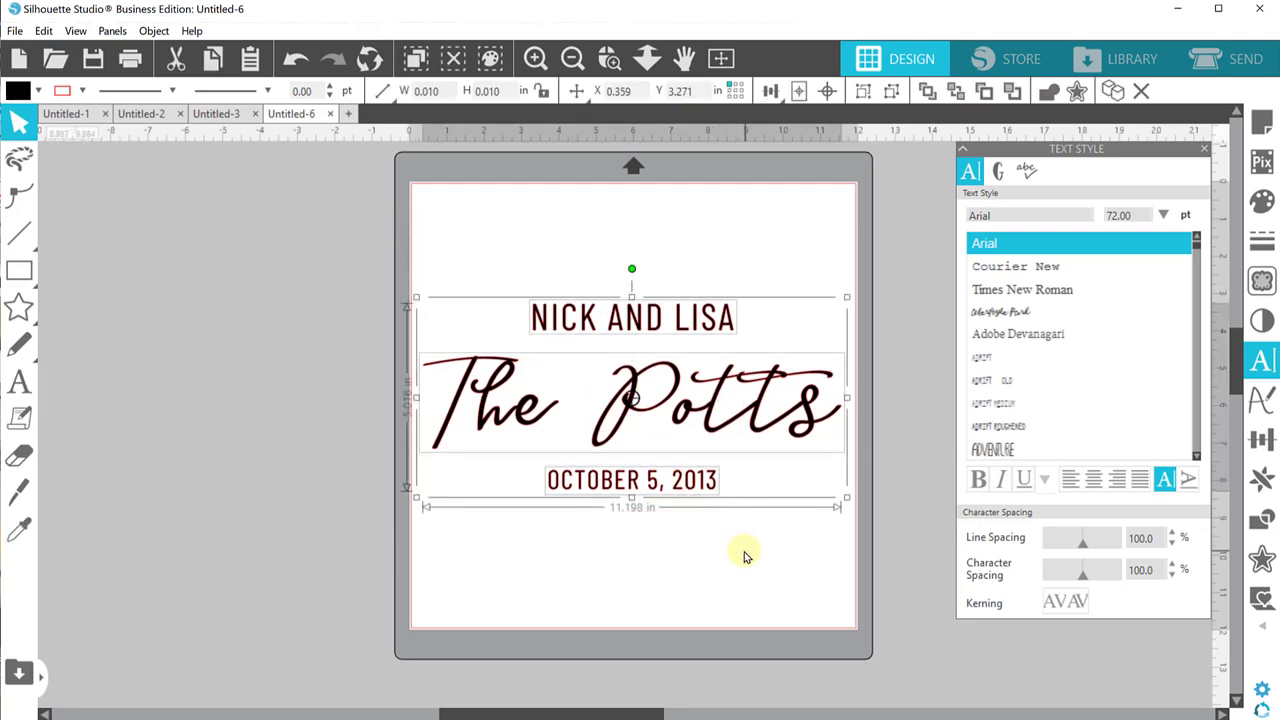
pyautogui.rightClick(700, 416)
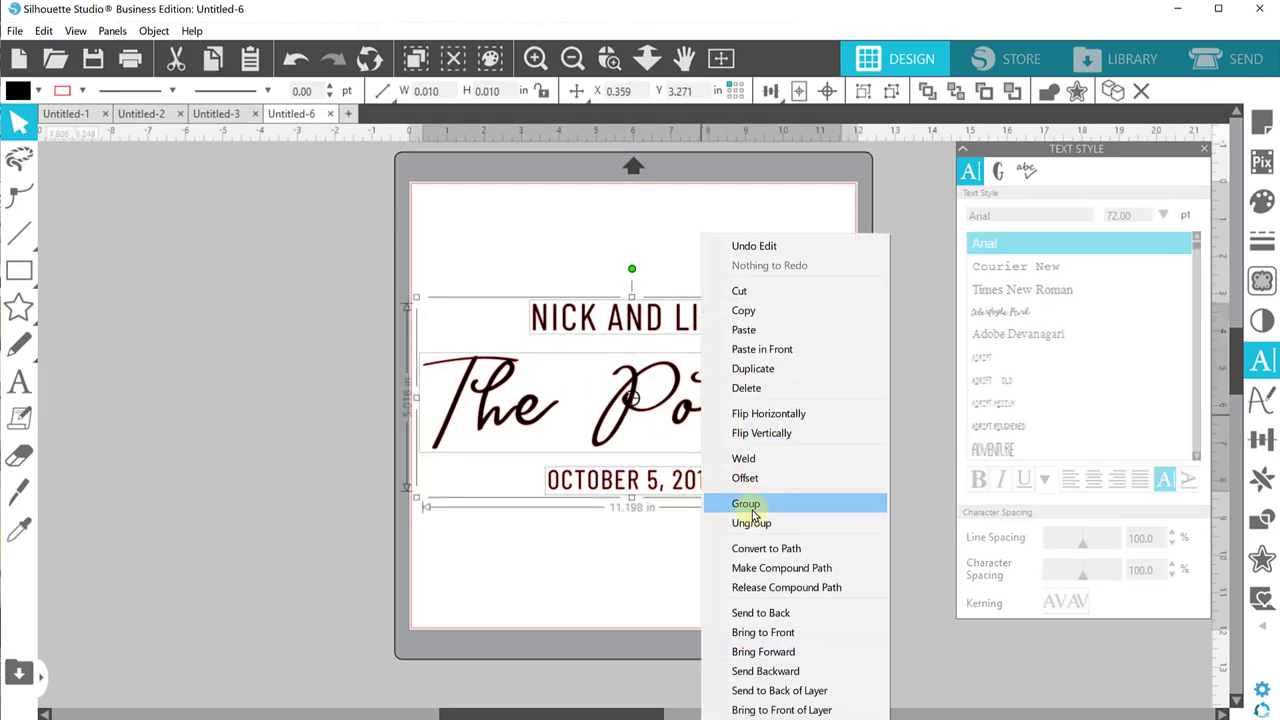
pyautogui.click(752, 510)
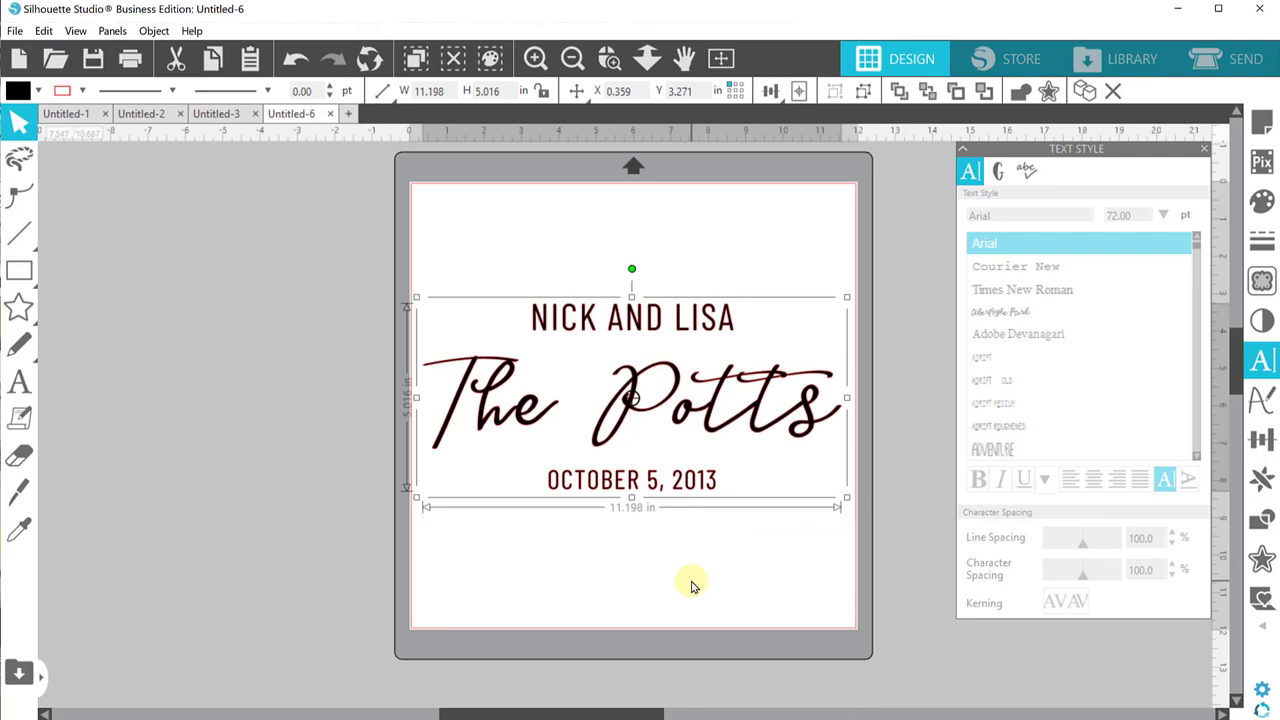
pyautogui.moveTo(680, 420); pyautogui.dragTo(680, 400)
# Step: Save just the grouped wedding design to the hard drive with Save Selection
pyautogui.click(15, 31)
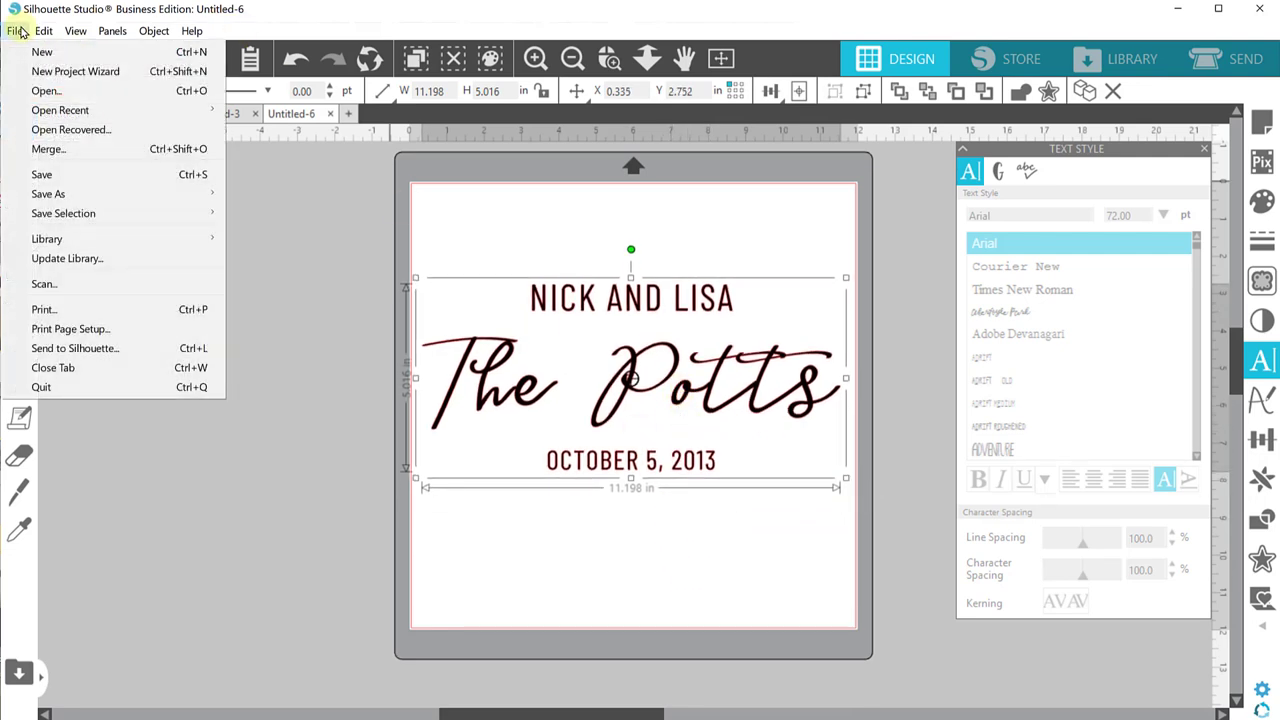
pyautogui.moveTo(43, 31)
pyautogui.moveTo(180, 213)
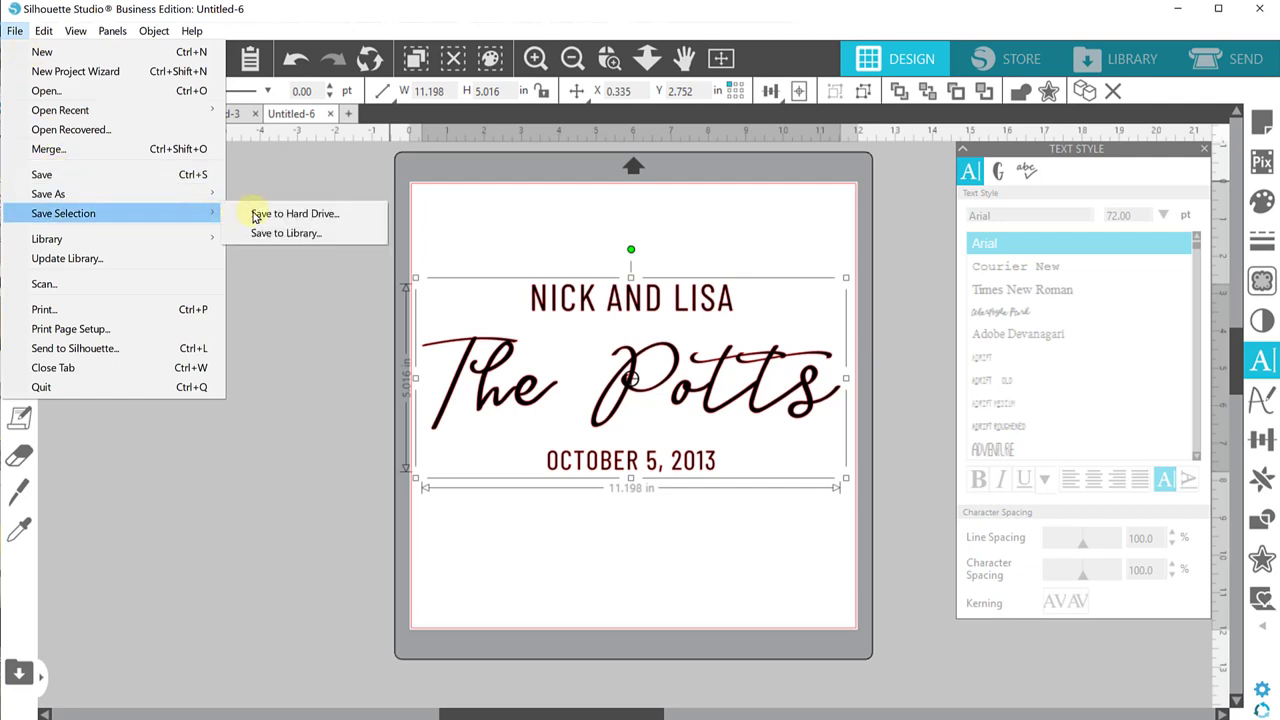
pyautogui.click(550, 246)
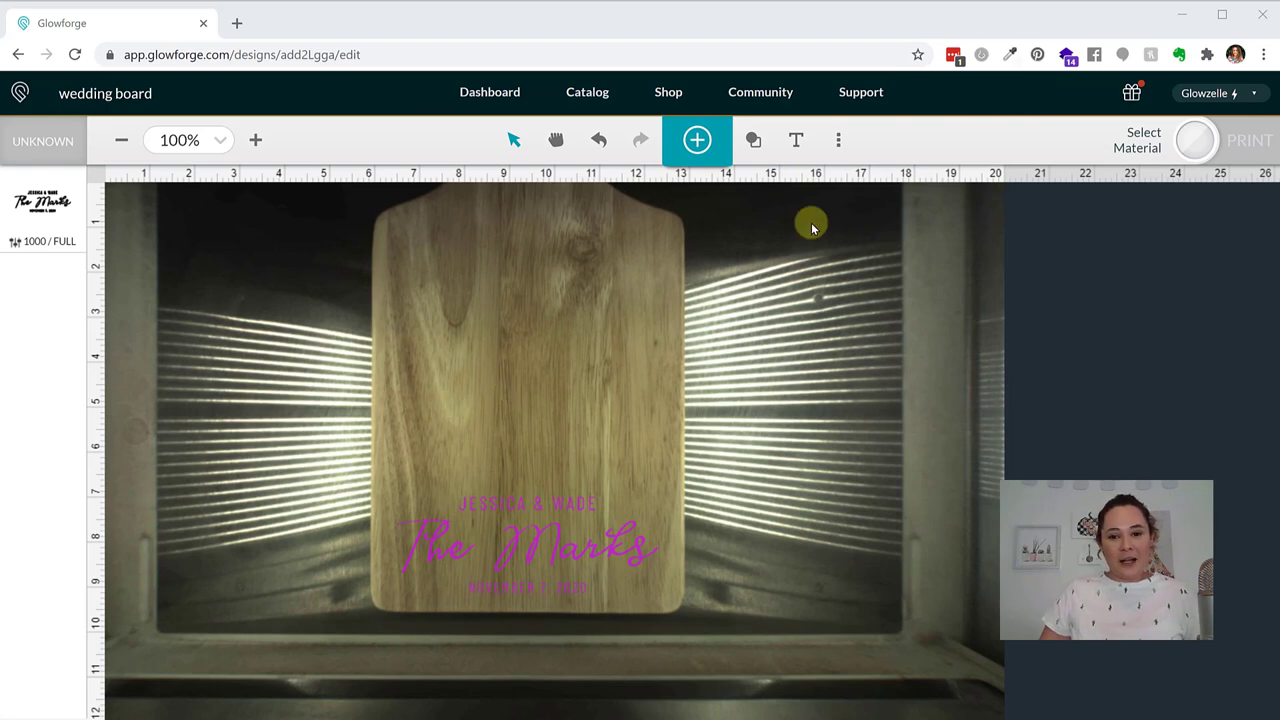
# Step: Set the laser focus point on the cutting board
pyautogui.click(838, 140)
pyautogui.click(786, 238)
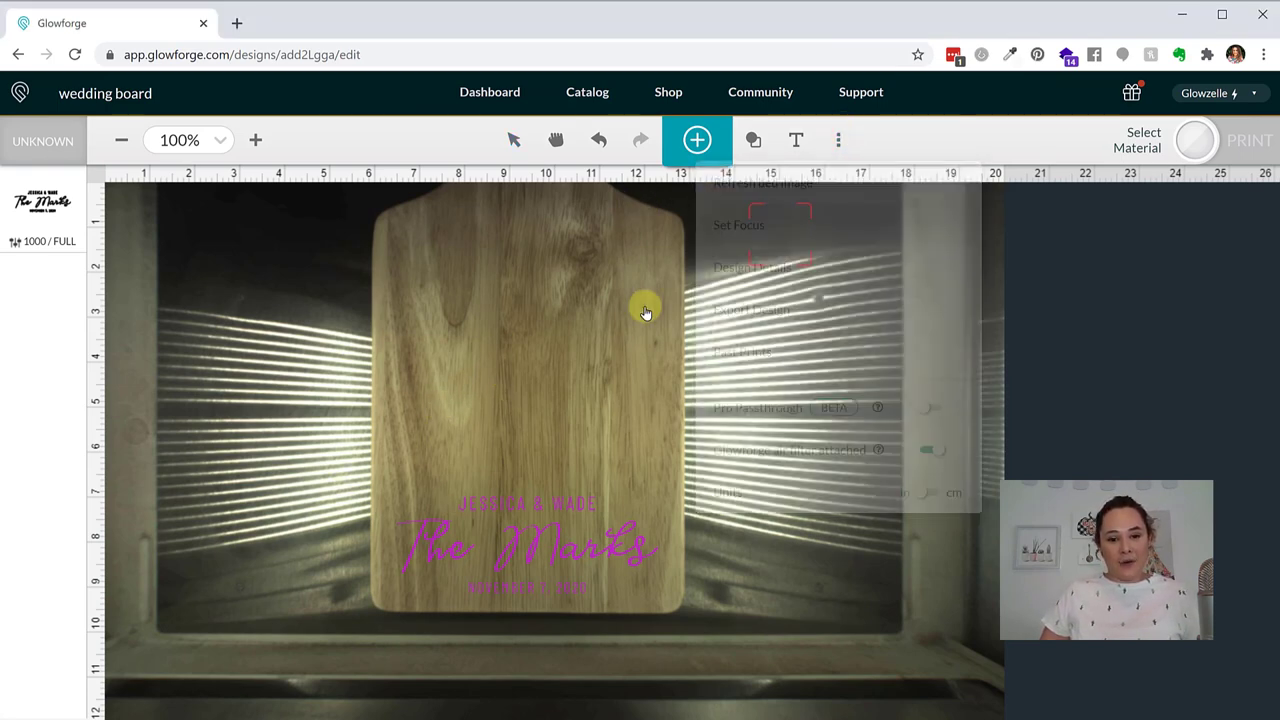
pyautogui.click(529, 566)
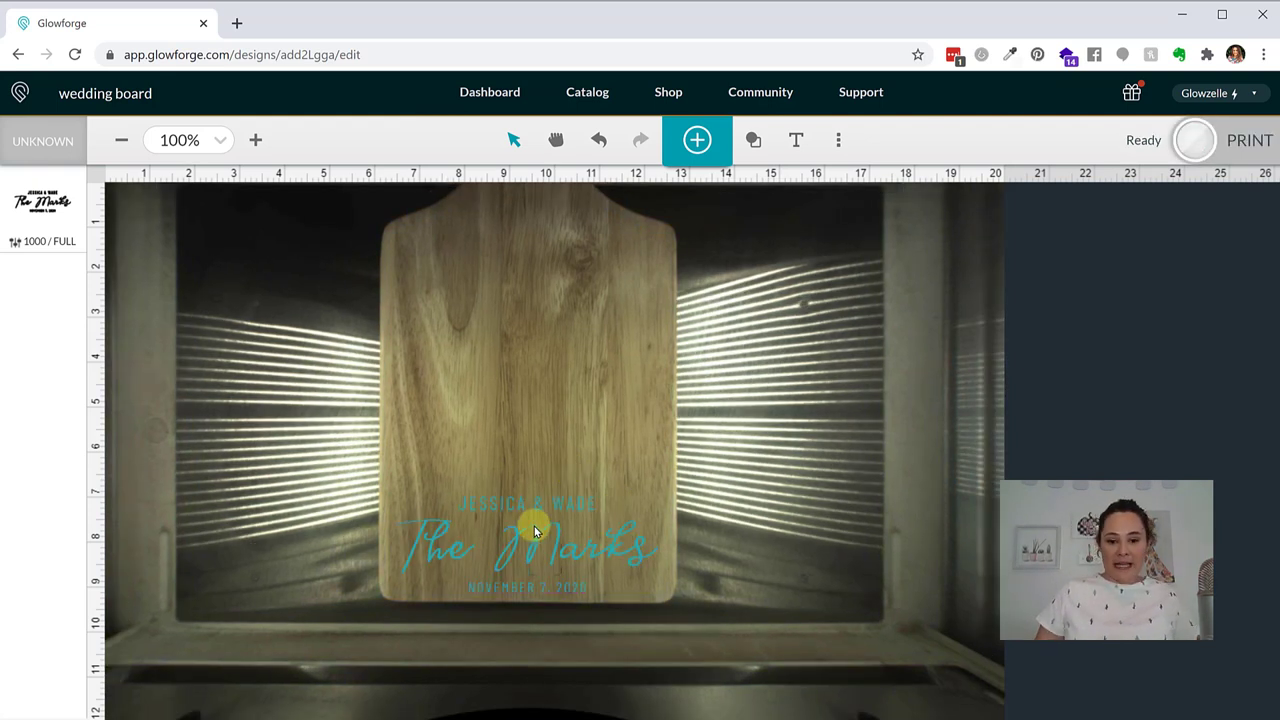
# Step: Nudge the wedding design slightly higher on the board and bring up its engrave settings
pyautogui.click(568, 548)
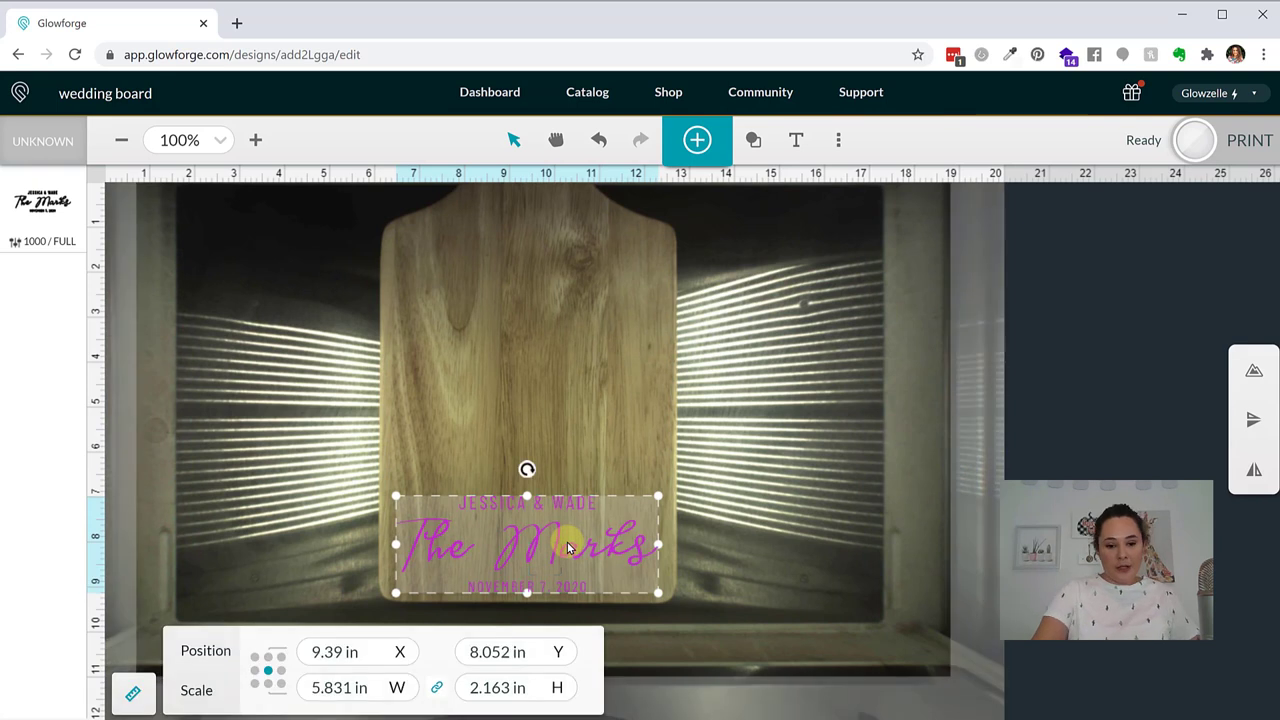
pyautogui.moveTo(568, 548); pyautogui.dragTo(568, 542)
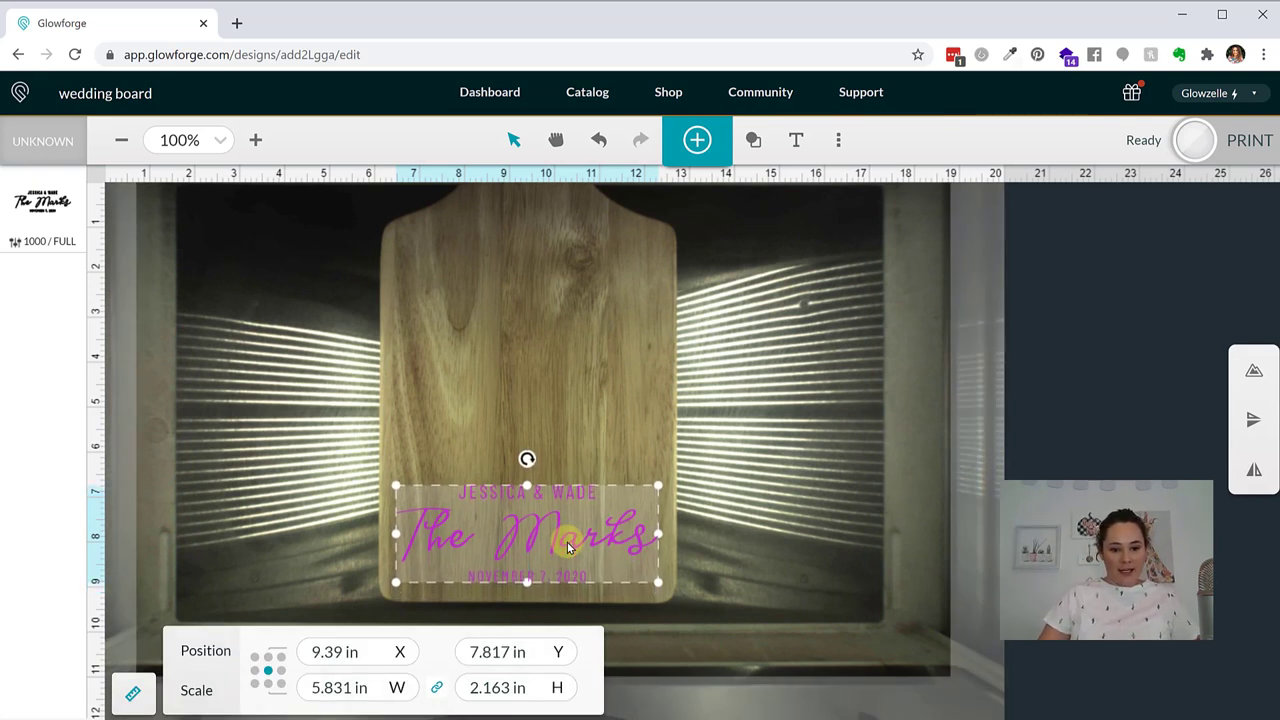
pyautogui.click(48, 215)
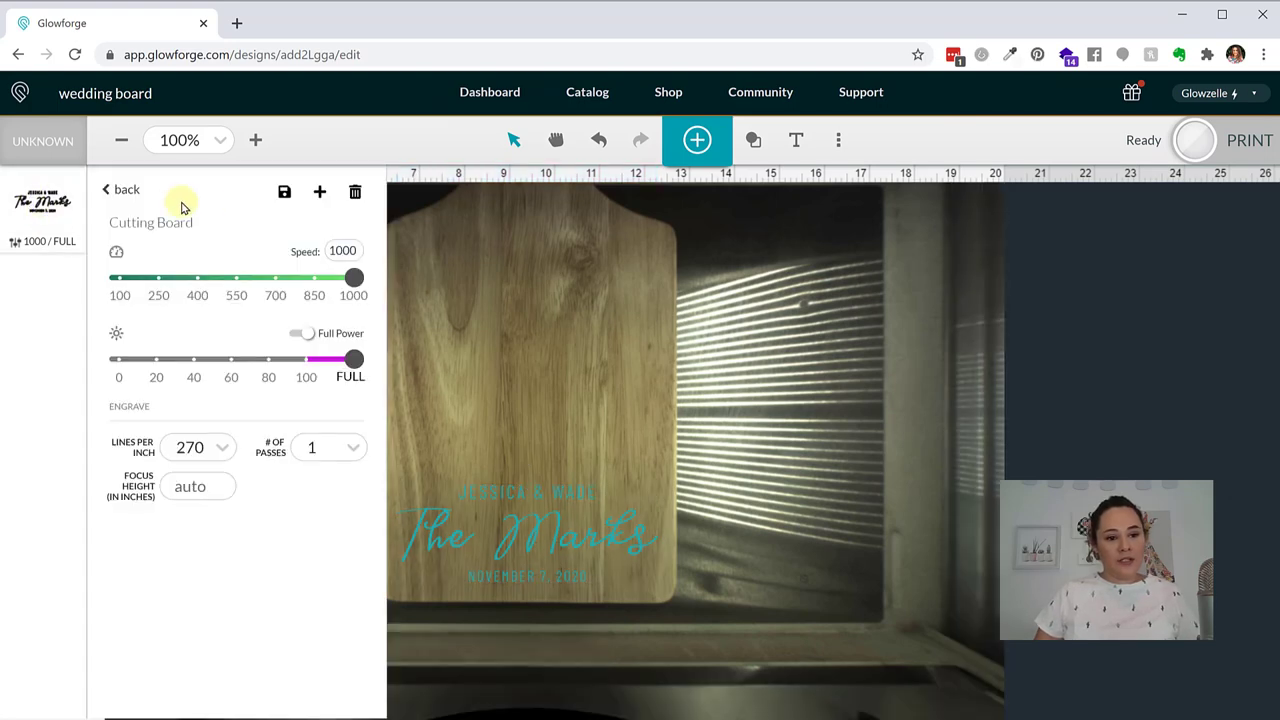
# Step: Set the Cutting Board engrave to full power and save it as custom setting 'charcuterie - coated'
pyautogui.click(118, 192)
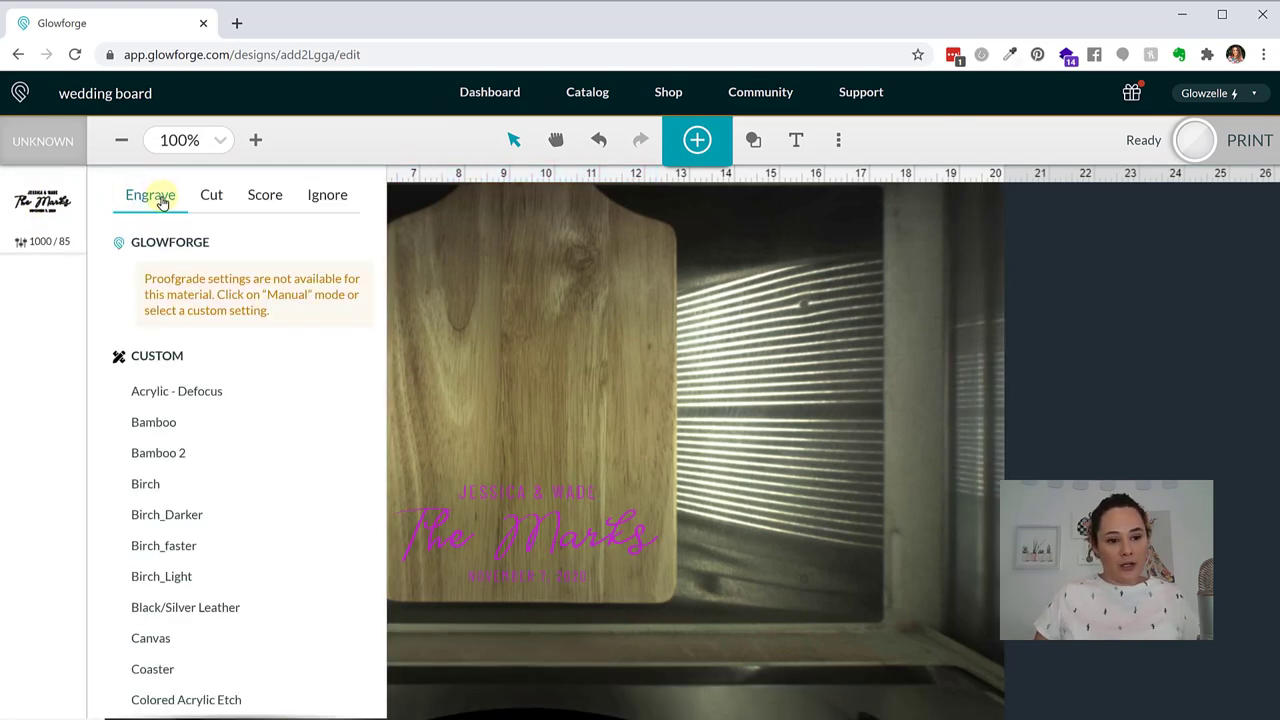
pyautogui.scroll(-3, 255, 420)
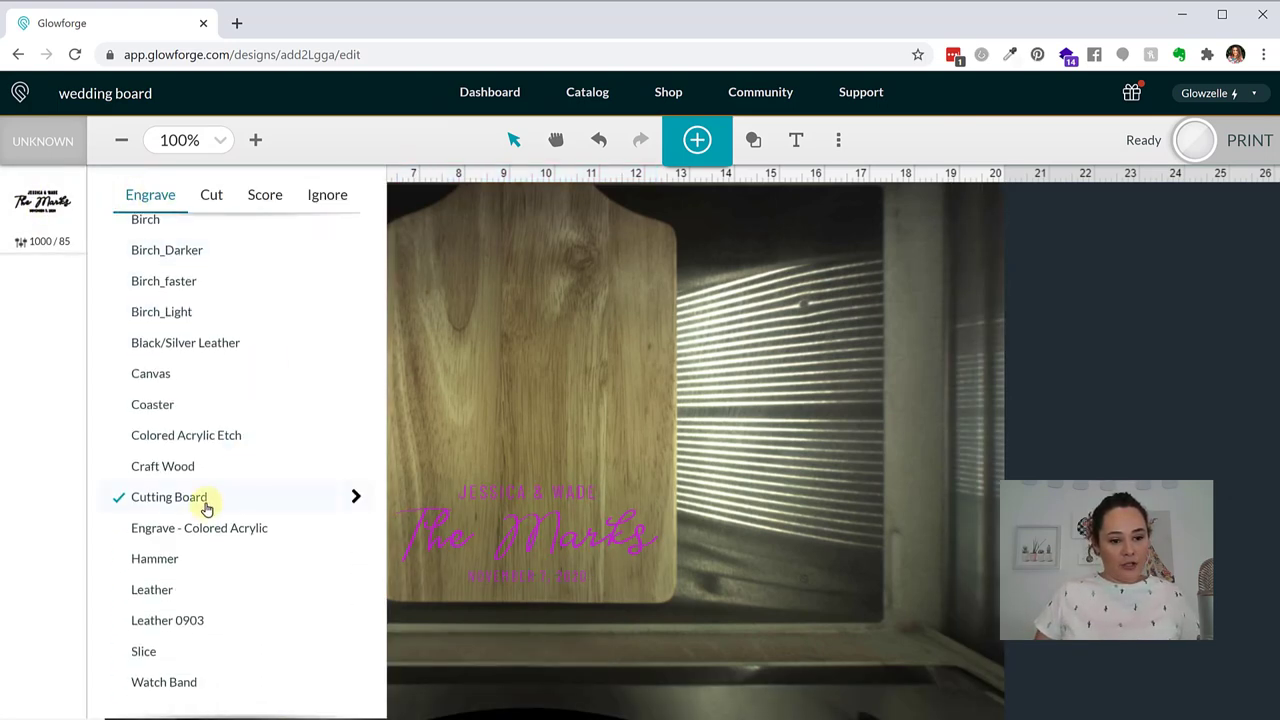
pyautogui.click(355, 496)
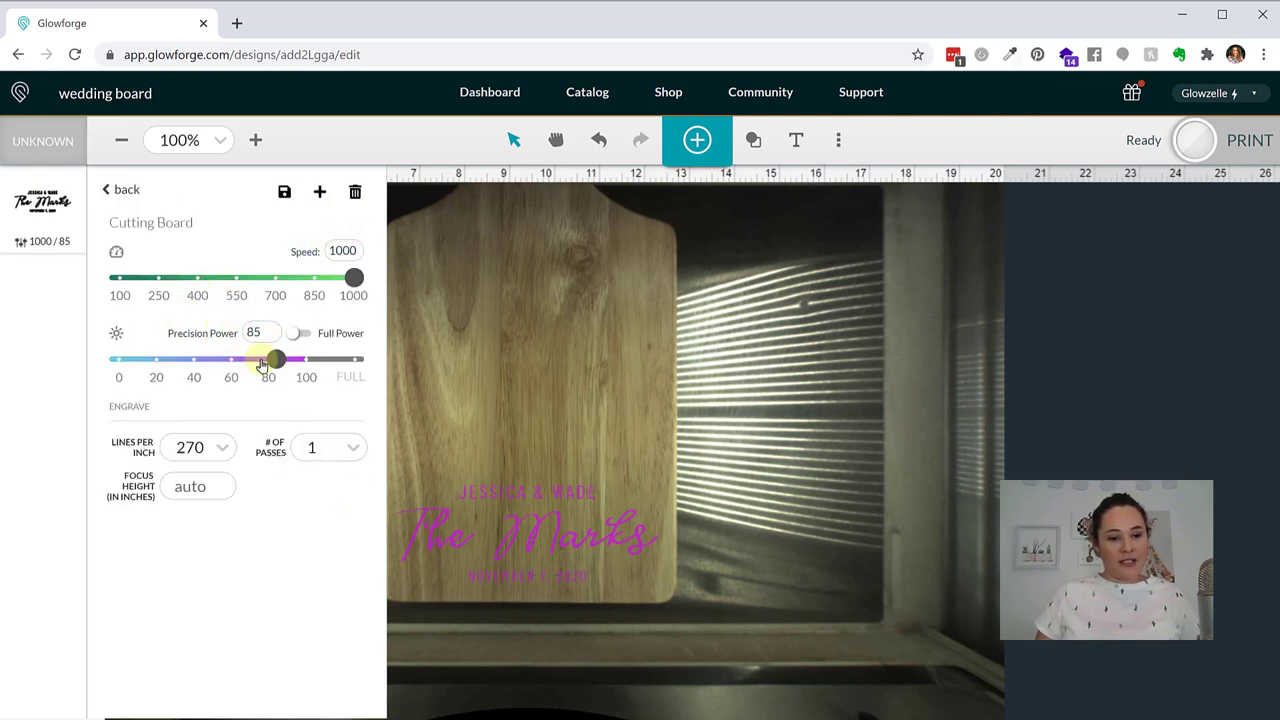
pyautogui.click(258, 333)
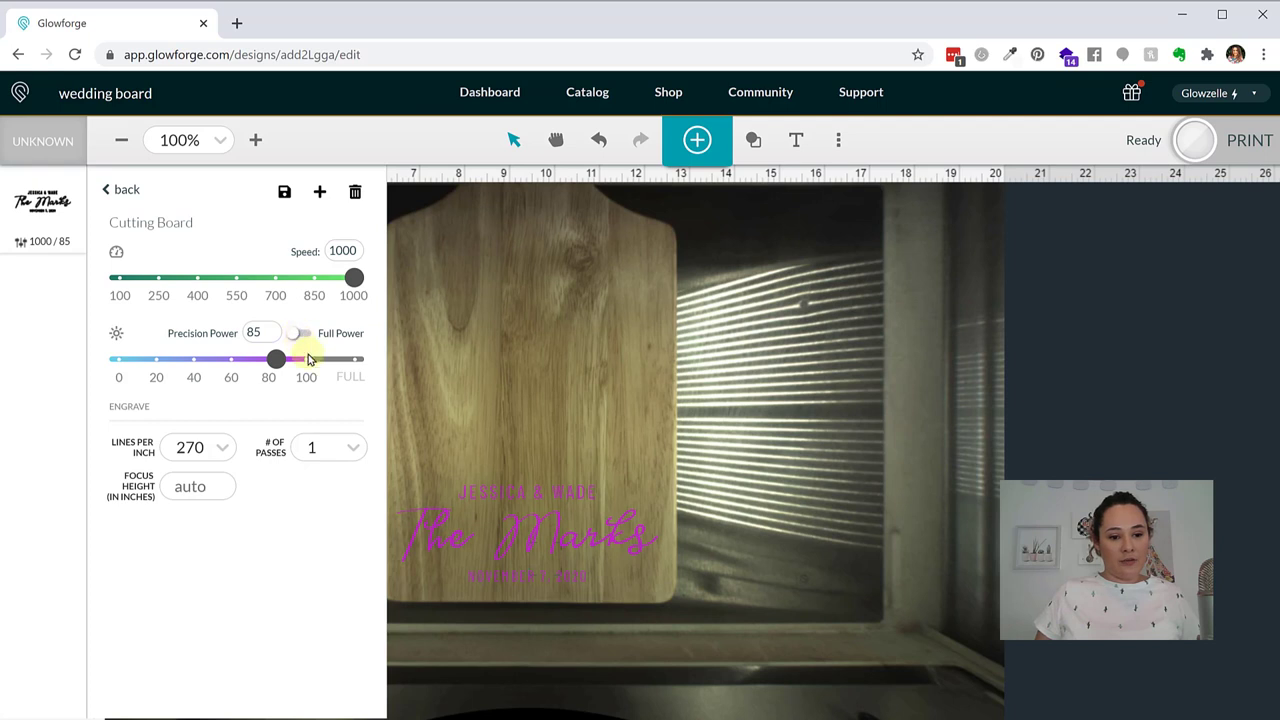
pyautogui.click(302, 334)
pyautogui.click(319, 191)
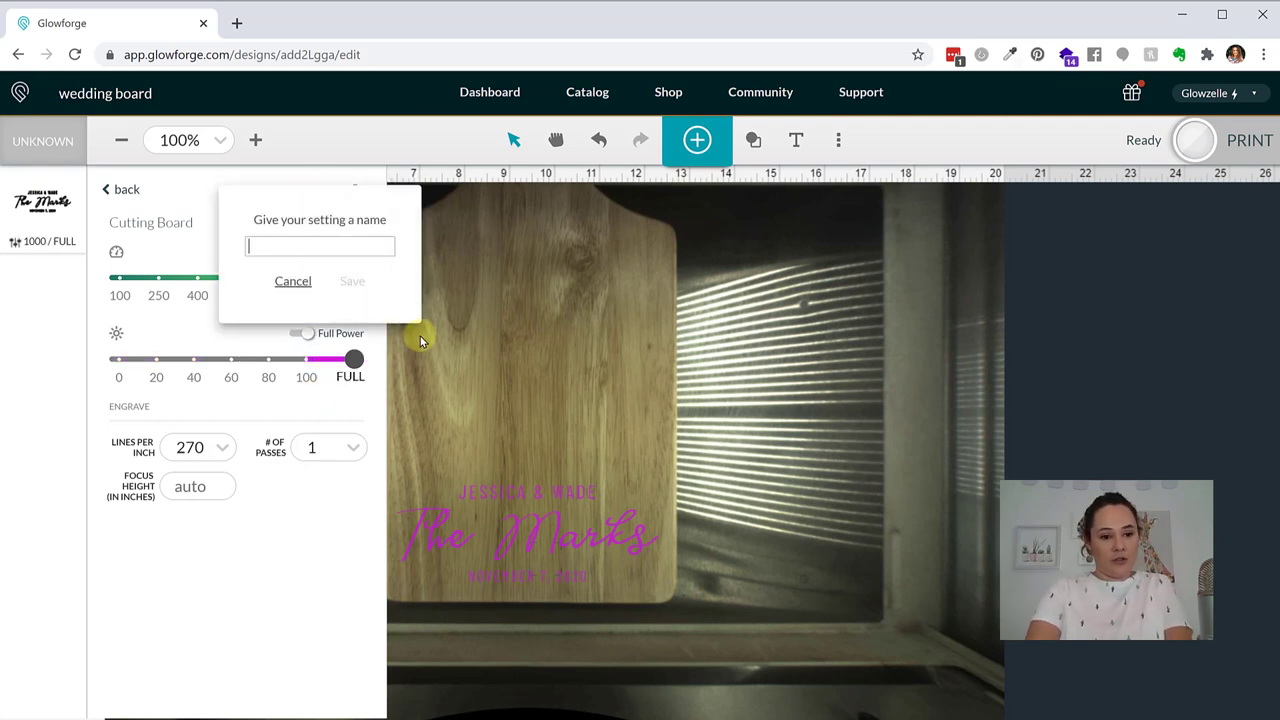
pyautogui.write('charcuter')
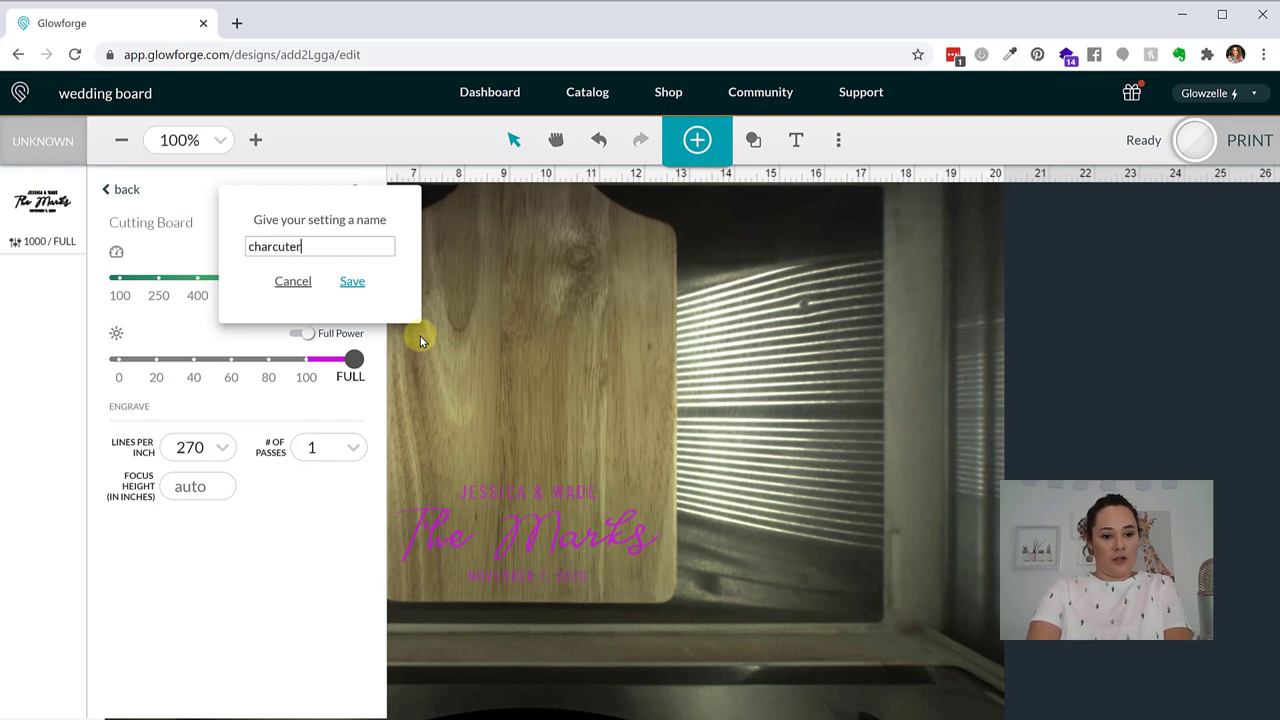
pyautogui.write('ie - coated')
pyautogui.click(352, 281)
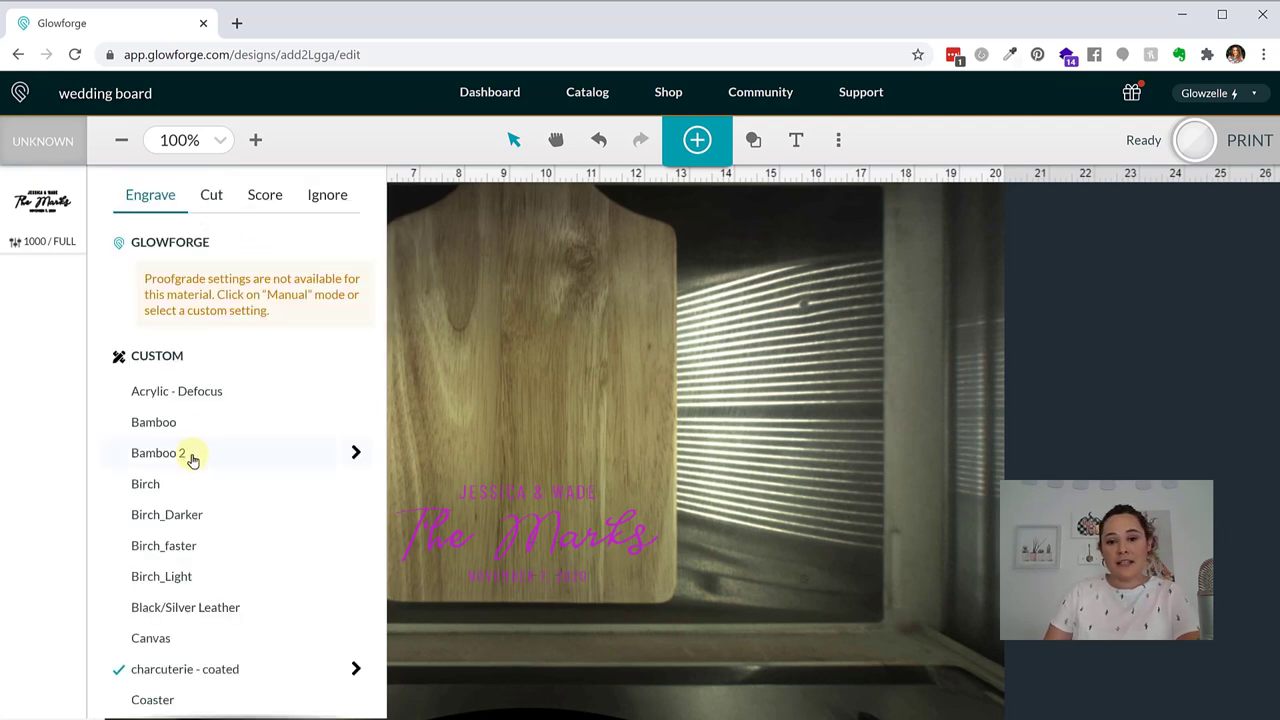
# Step: Close the material settings and start the print
pyautogui.scroll(-1, 240, 434)
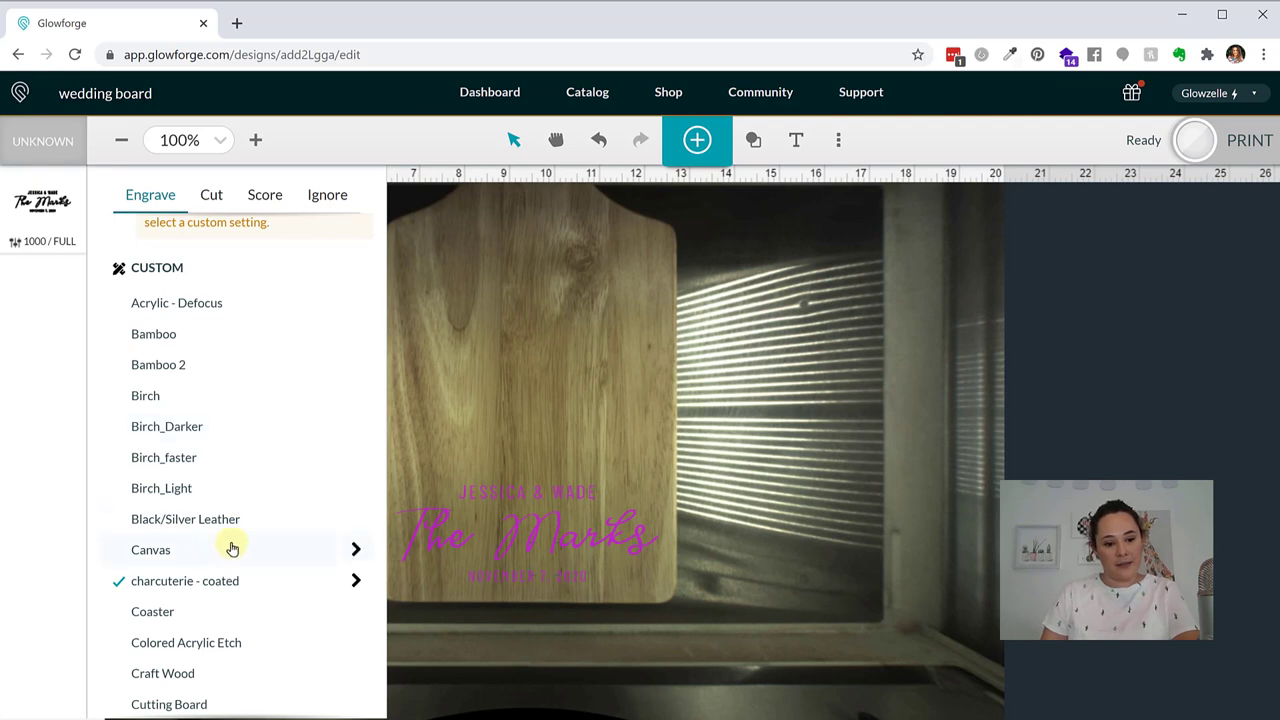
pyautogui.click(522, 392)
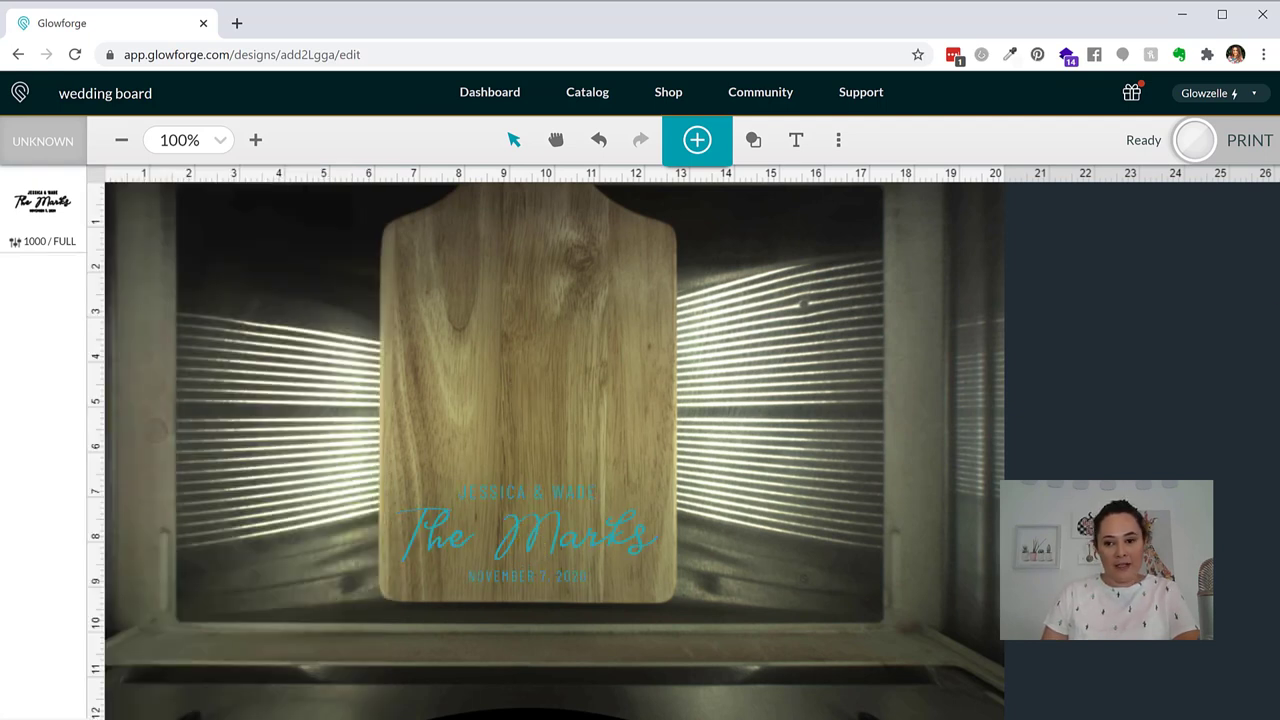
pyautogui.click(1240, 140)
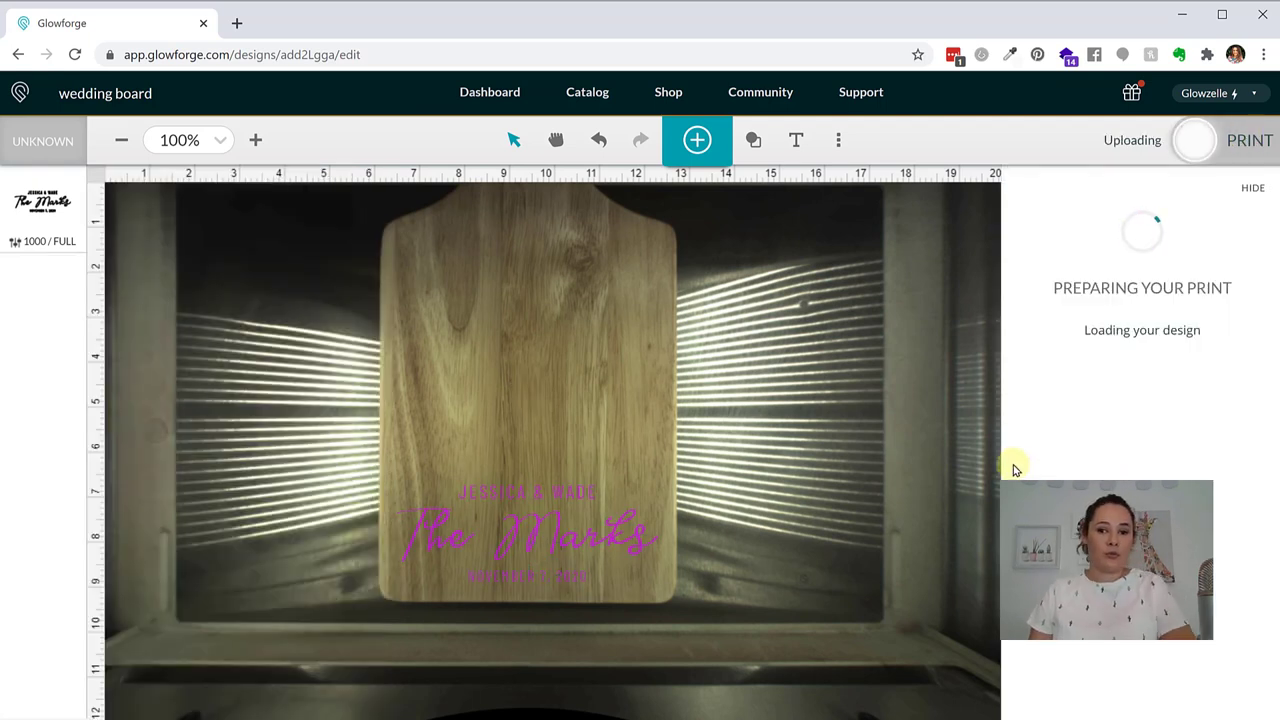